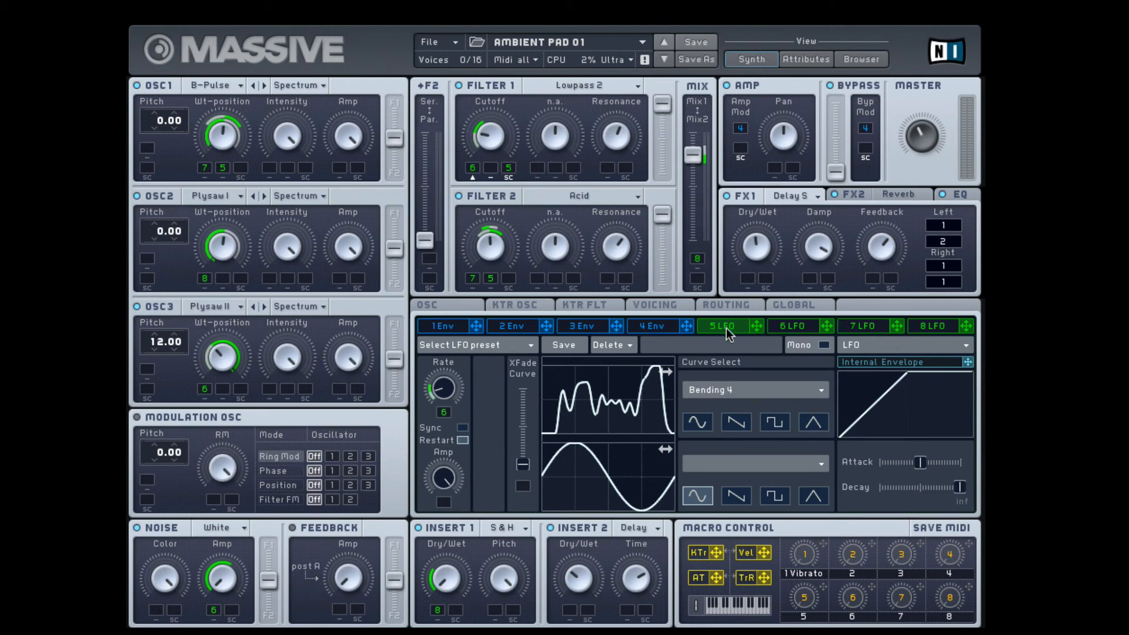
Try Bending 8, Bending 7 and other Bending shapes as the first curve of LFO 5.
{"action": "left_click_drag", "start_coordinate": [728, 274], "coordinate": [471, 168]}
{"action": "left_click", "coordinate": [726, 393]}
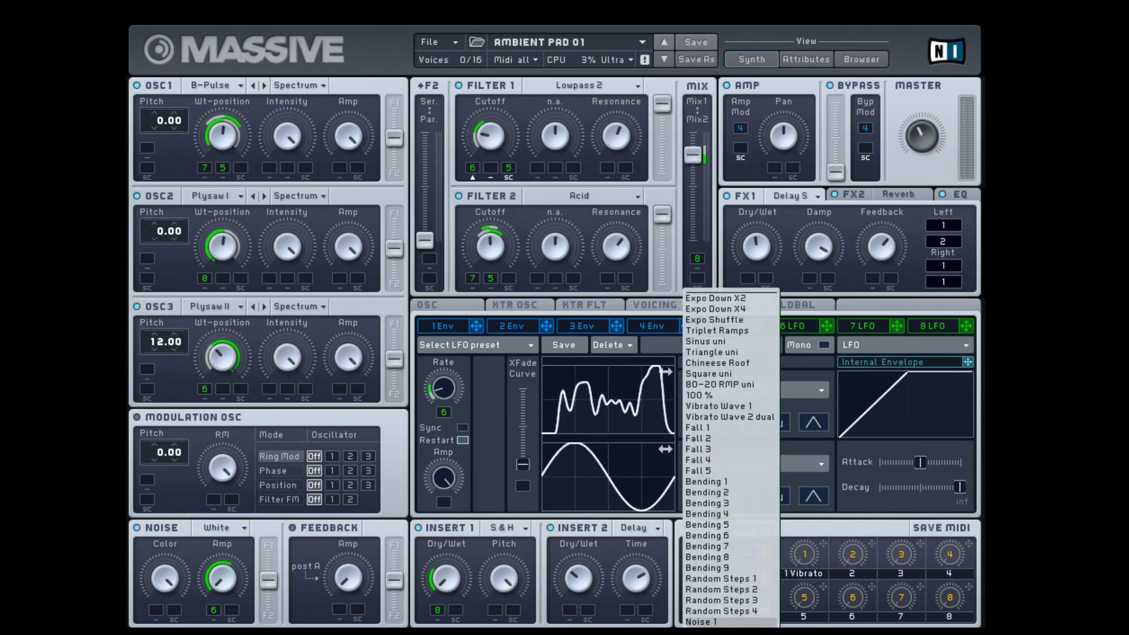
{"action": "left_click", "coordinate": [735, 555]}
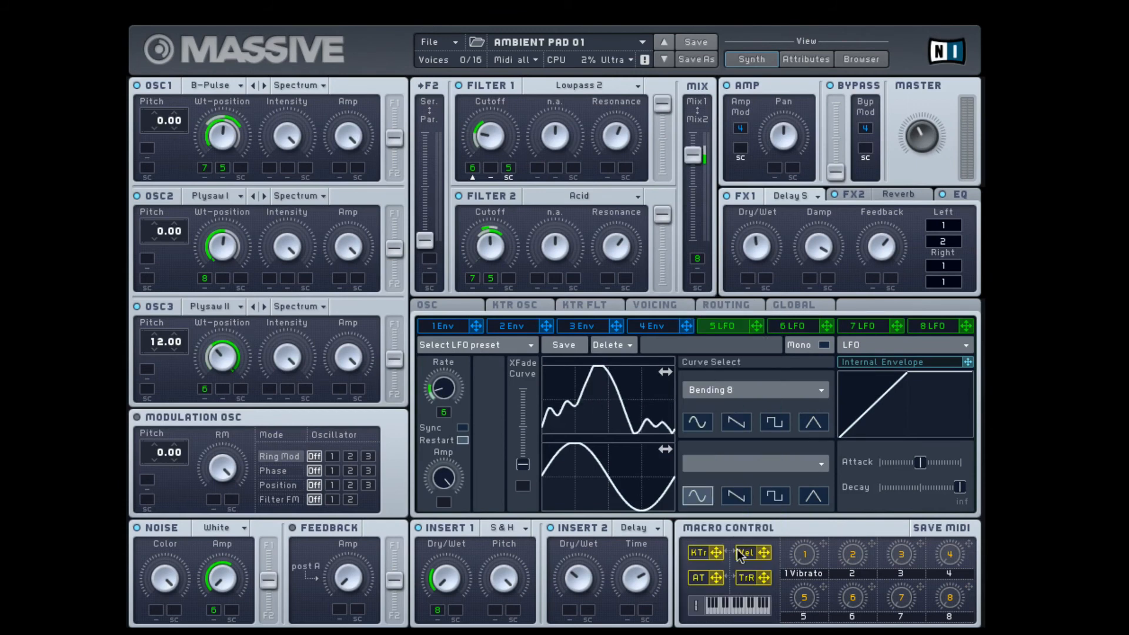
{"action": "left_click", "coordinate": [728, 393]}
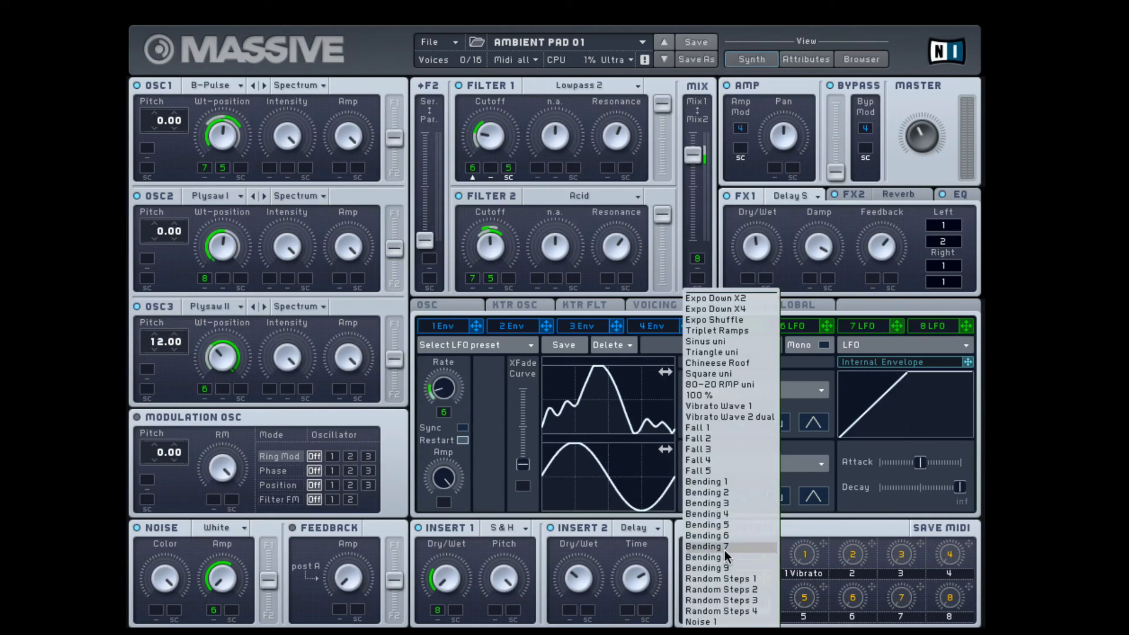
{"action": "left_click", "coordinate": [724, 547]}
{"action": "left_click", "coordinate": [729, 393]}
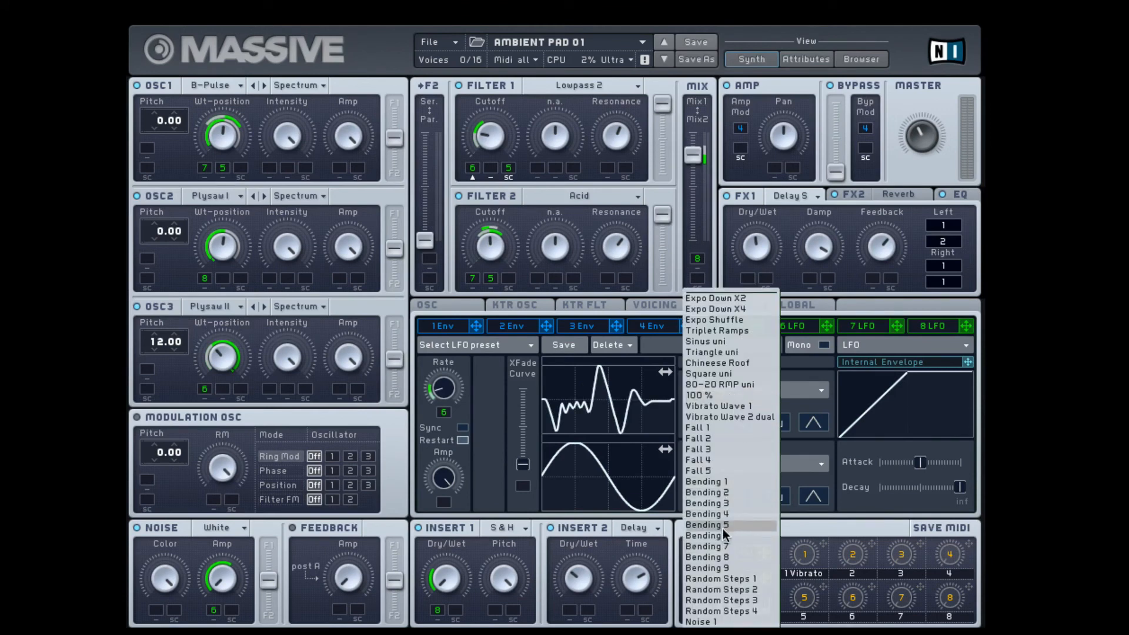
{"action": "left_click", "coordinate": [722, 535]}
{"action": "left_click", "coordinate": [748, 393]}
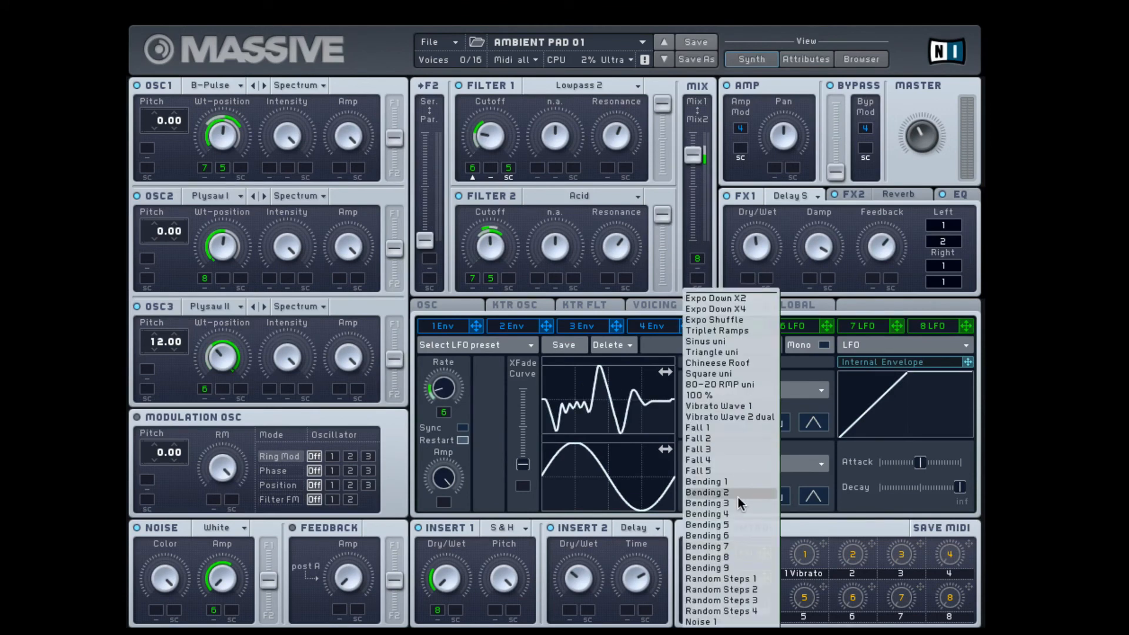
{"action": "left_click", "coordinate": [739, 497]}
Try the Fall 3, Vibrato Wave 1 and Triangle uni shapes as the first curve of LFO 5.
{"action": "left_click", "coordinate": [742, 386]}
{"action": "left_click", "coordinate": [722, 446]}
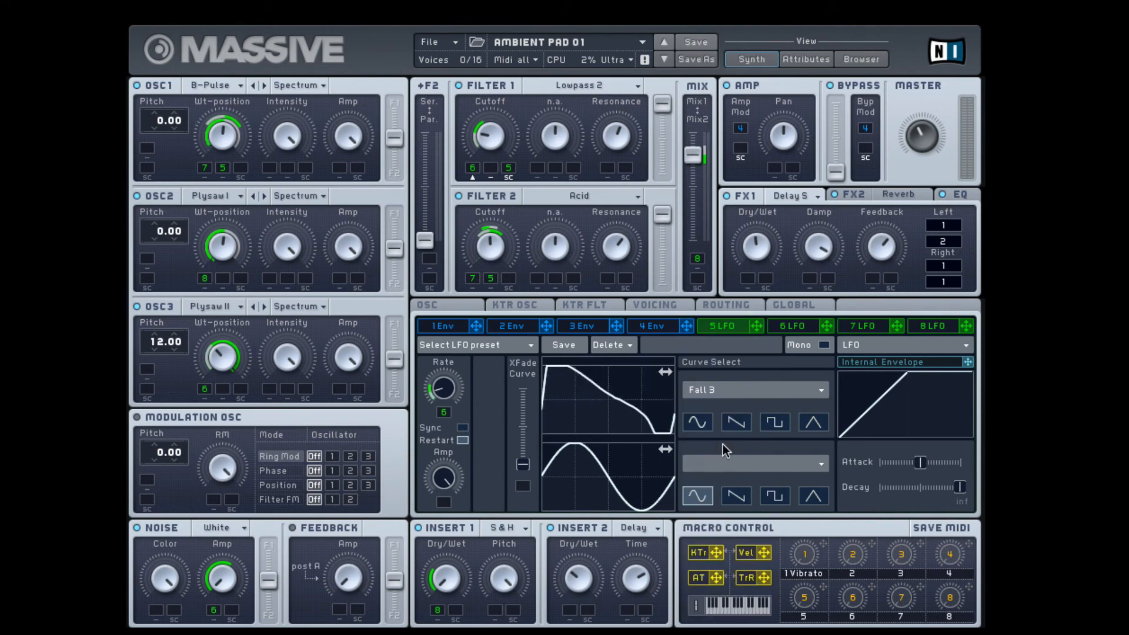
{"action": "left_click", "coordinate": [729, 389]}
{"action": "left_click", "coordinate": [729, 396]}
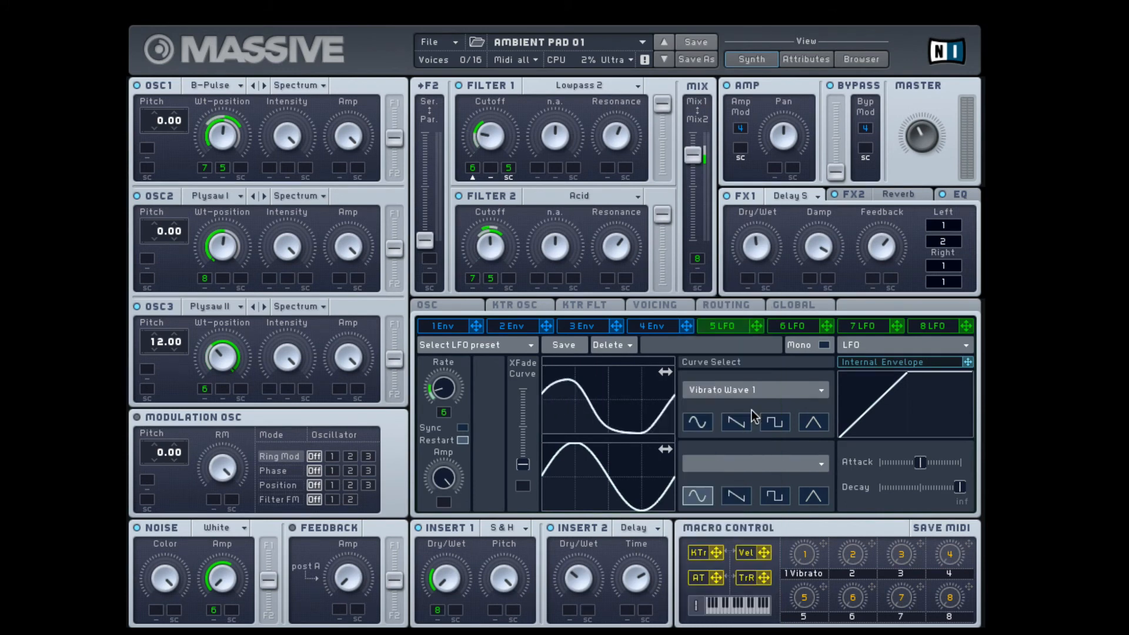
{"action": "left_click", "coordinate": [740, 387]}
{"action": "left_click", "coordinate": [711, 351]}
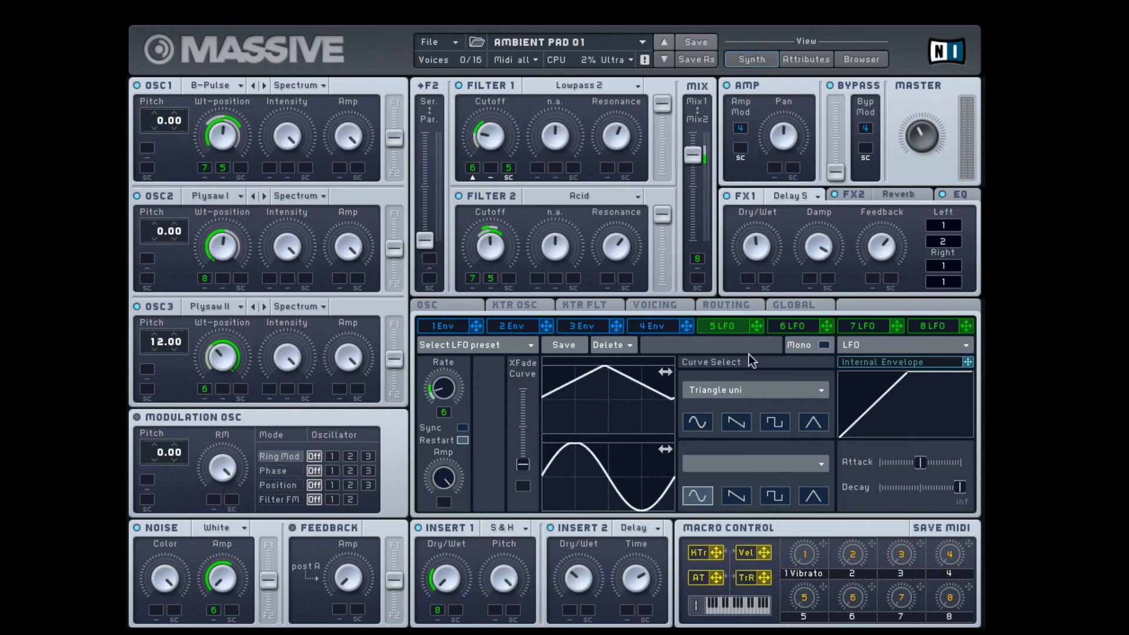
Set the first curve of LFO 5 to Bending 4 and adjust the crossfade between its two curves.
{"action": "left_click", "coordinate": [732, 390]}
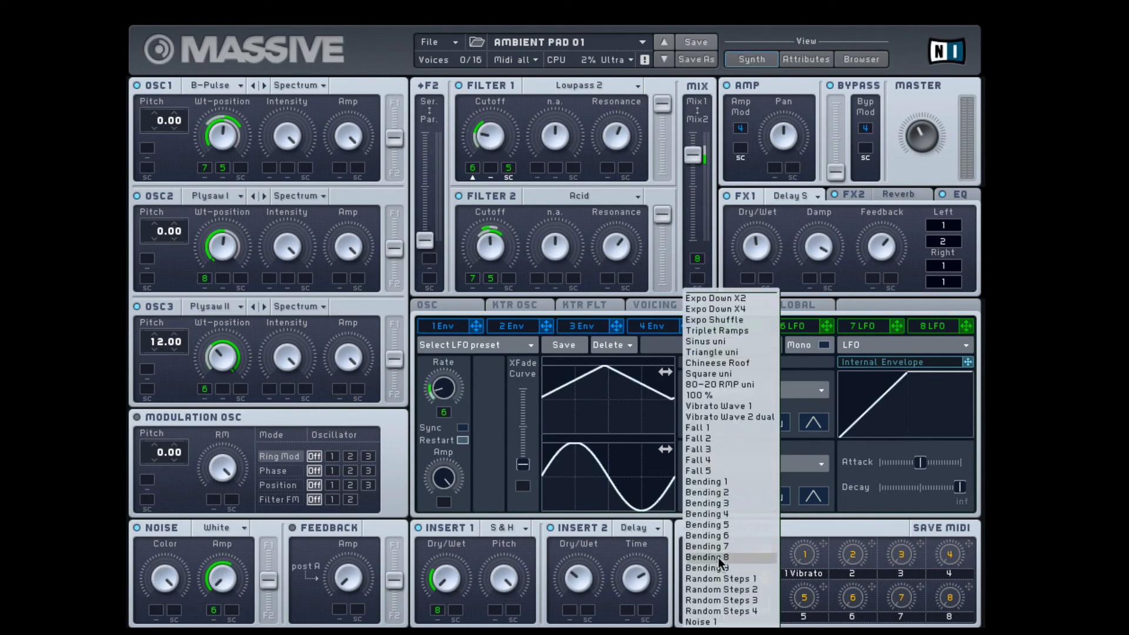
{"action": "left_click", "coordinate": [735, 516]}
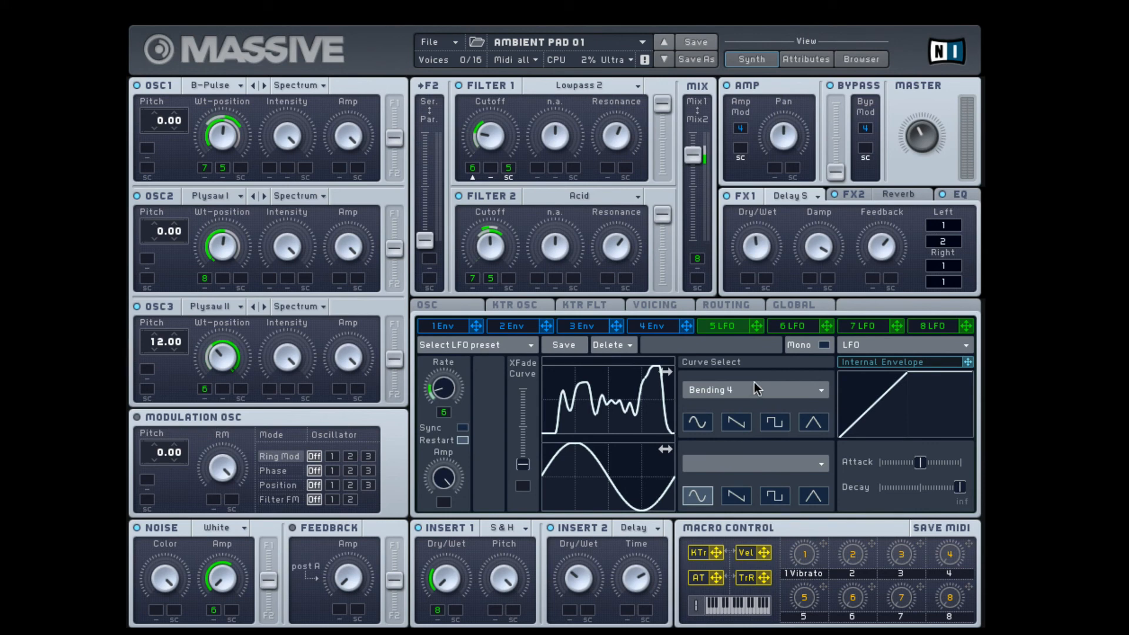
{"action": "left_click_drag", "start_coordinate": [522, 465], "coordinate": [521, 446]}
Lengthen the attack of envelope 4 to about the middle of its range.
{"action": "left_click", "coordinate": [652, 325]}
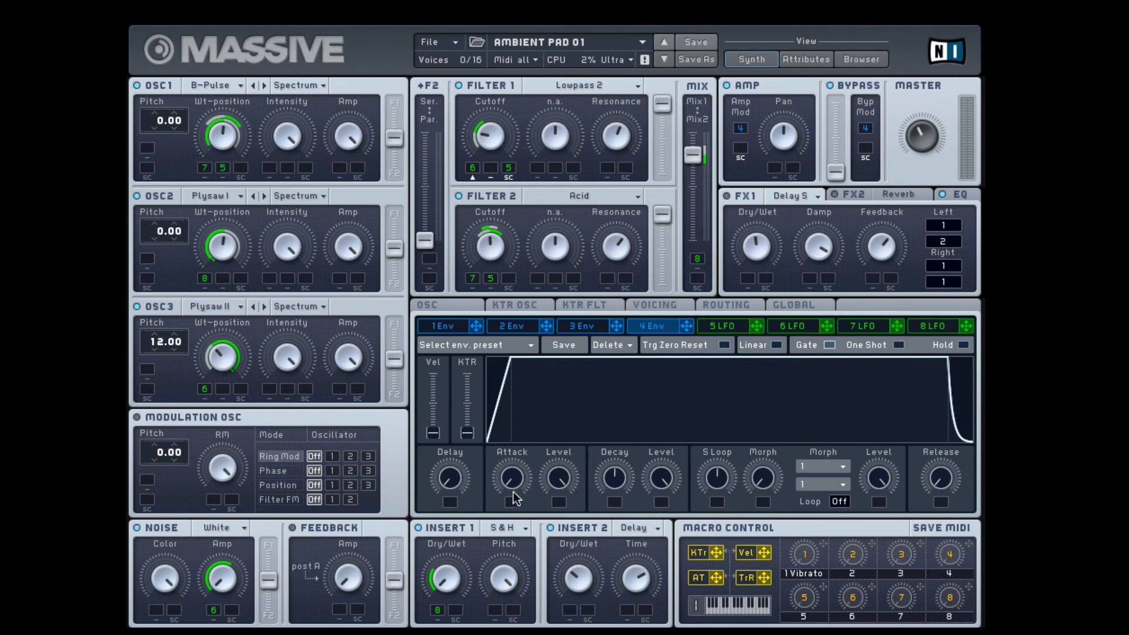
{"action": "left_click_drag", "start_coordinate": [517, 479], "coordinate": [654, 391]}
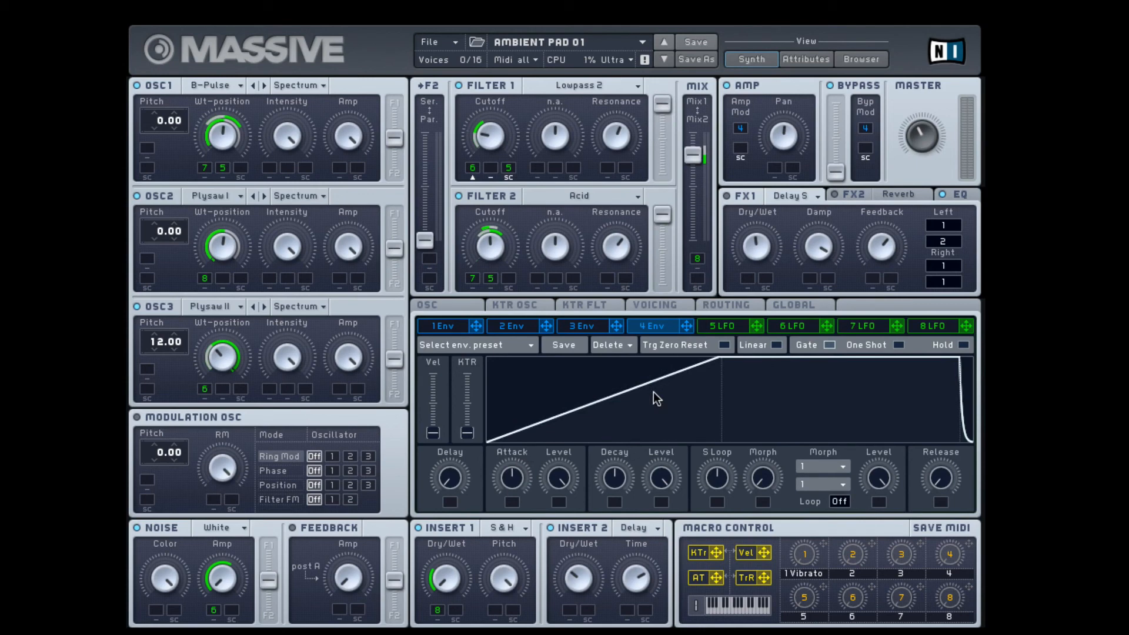
Look through the settings of envelopes 2 to 4 and LFOs 5 to 8.
{"action": "left_click", "coordinate": [500, 326]}
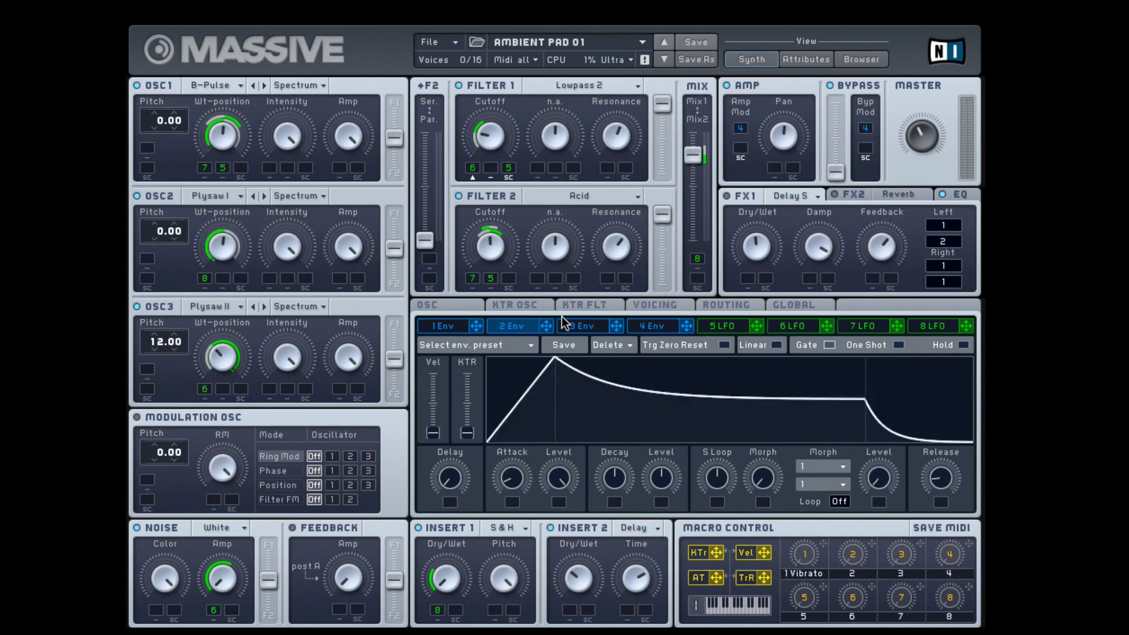
{"action": "left_click", "coordinate": [582, 326]}
{"action": "left_click", "coordinate": [653, 326]}
{"action": "left_click", "coordinate": [729, 326]}
{"action": "left_click", "coordinate": [797, 326]}
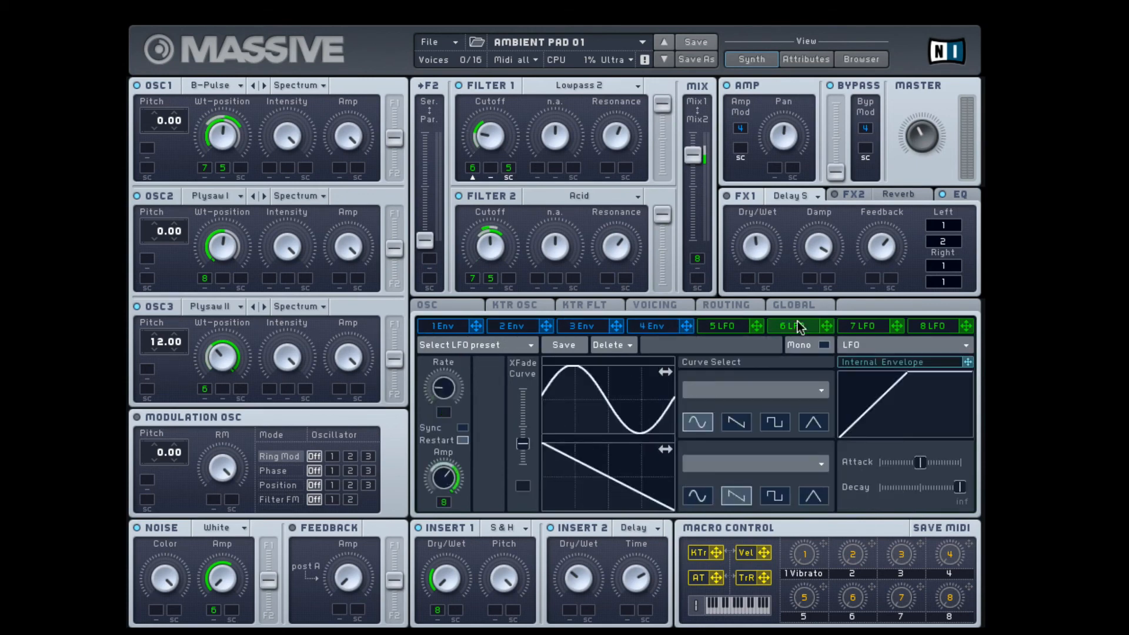
{"action": "left_click", "coordinate": [891, 326]}
{"action": "left_click", "coordinate": [933, 327]}
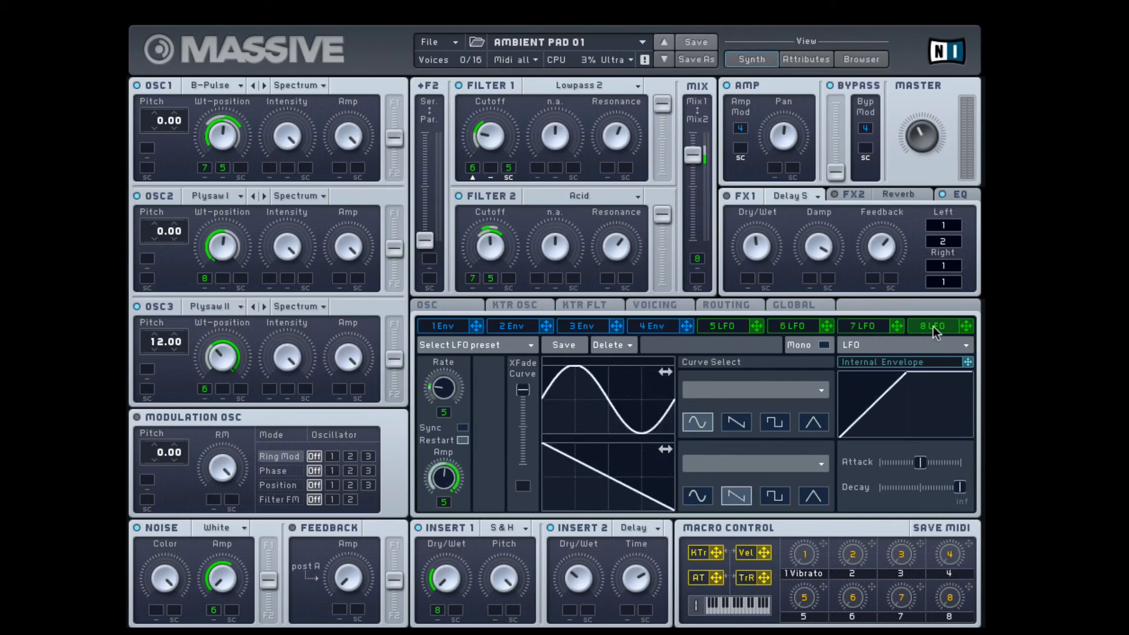
Lengthen the attack of envelope 4 a little more and give it a long release.
{"action": "left_click", "coordinate": [650, 327]}
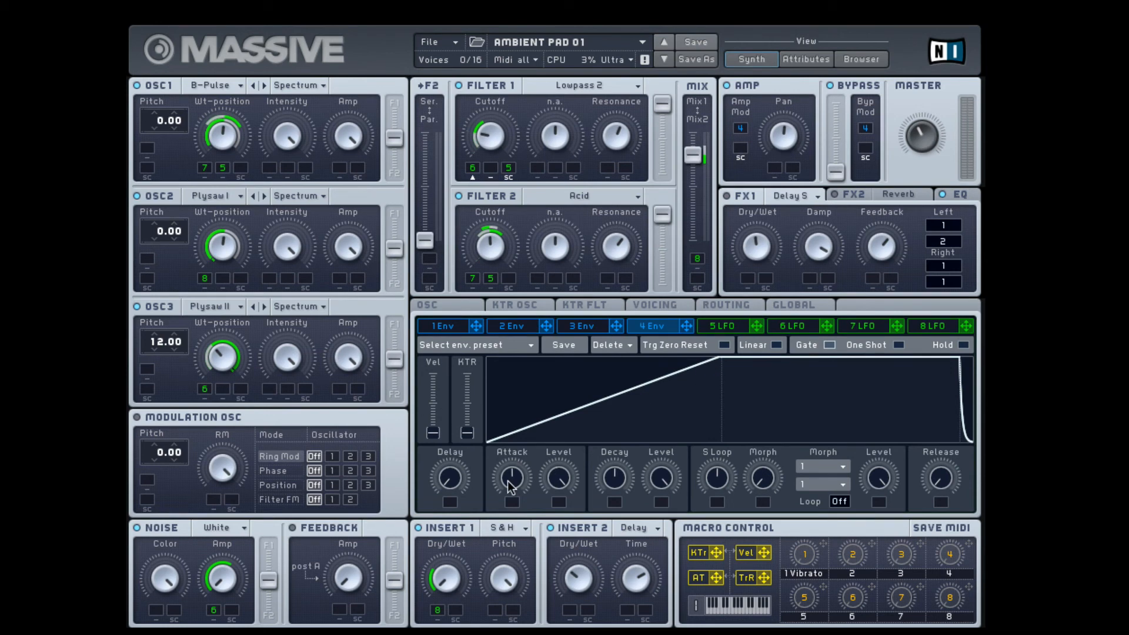
{"action": "left_click_drag", "start_coordinate": [507, 482], "coordinate": [534, 450]}
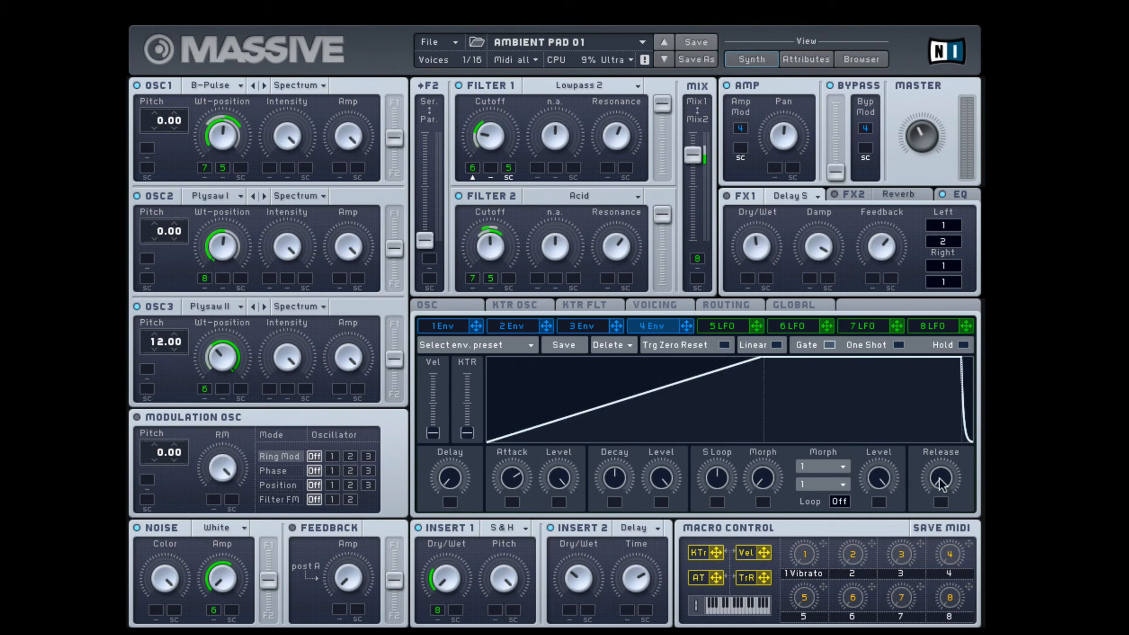
{"action": "left_click_drag", "start_coordinate": [940, 478], "coordinate": [951, 366]}
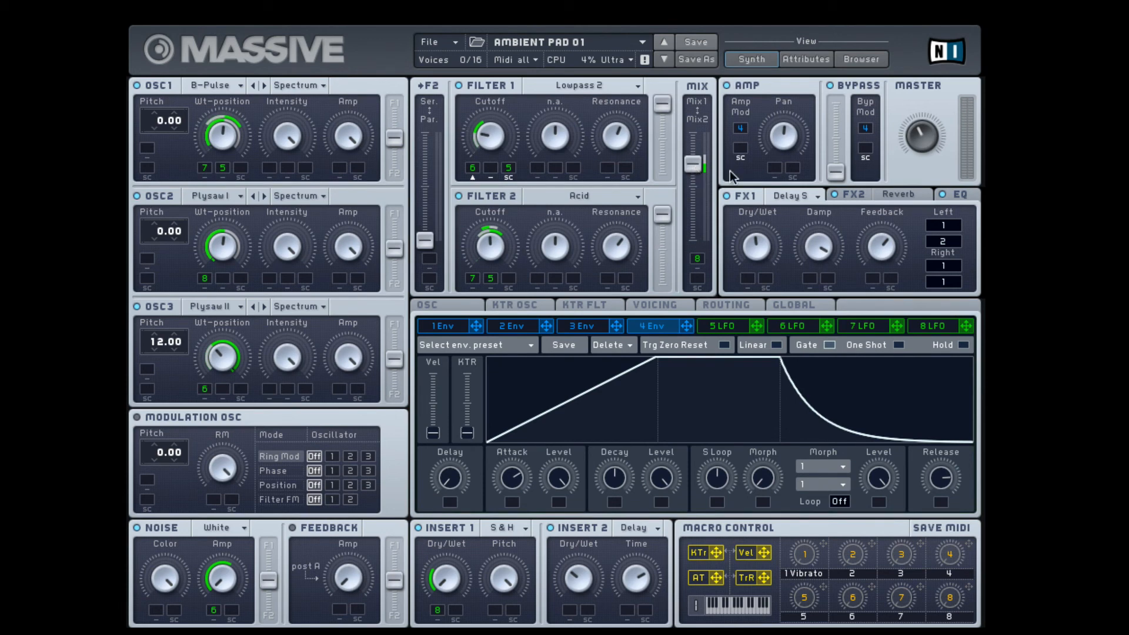
Show the reverb effect's settings and examine LFOs 5 to 8 along with the modulation of OSC1's wavetable position.
{"action": "left_click", "coordinate": [912, 197]}
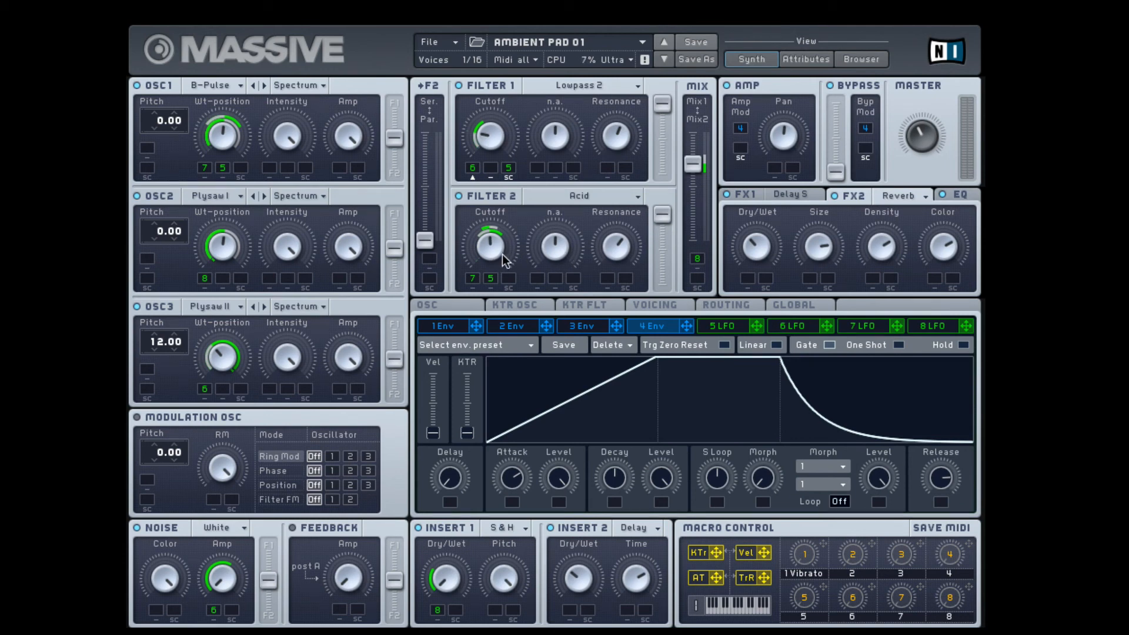
{"action": "left_click", "coordinate": [853, 324]}
{"action": "left_click", "coordinate": [812, 327]}
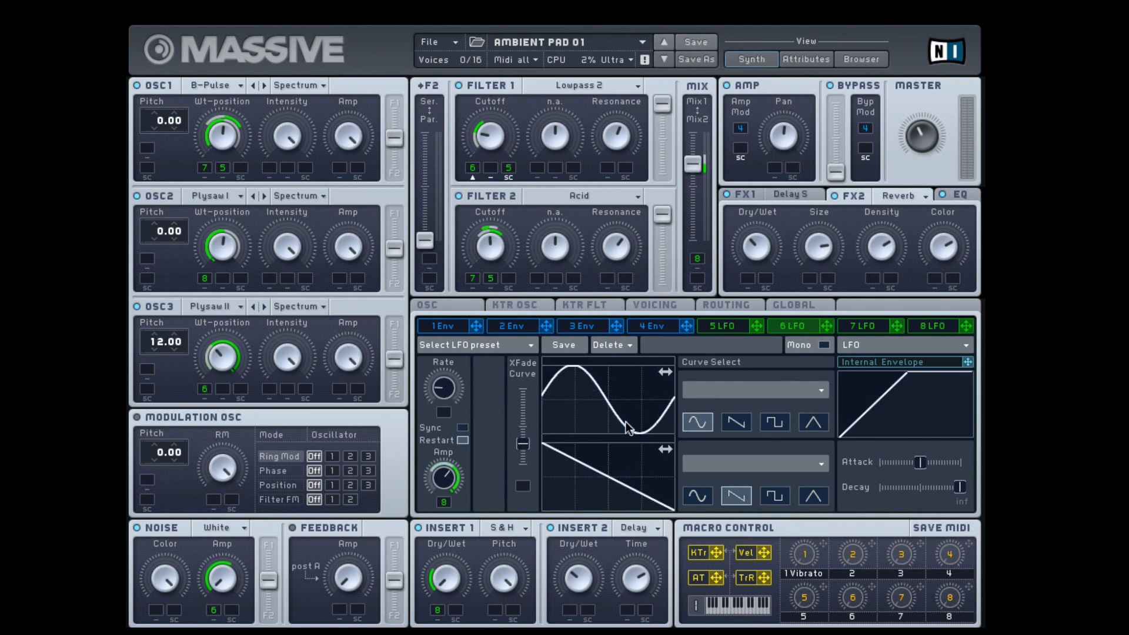
{"action": "left_click", "coordinate": [777, 329]}
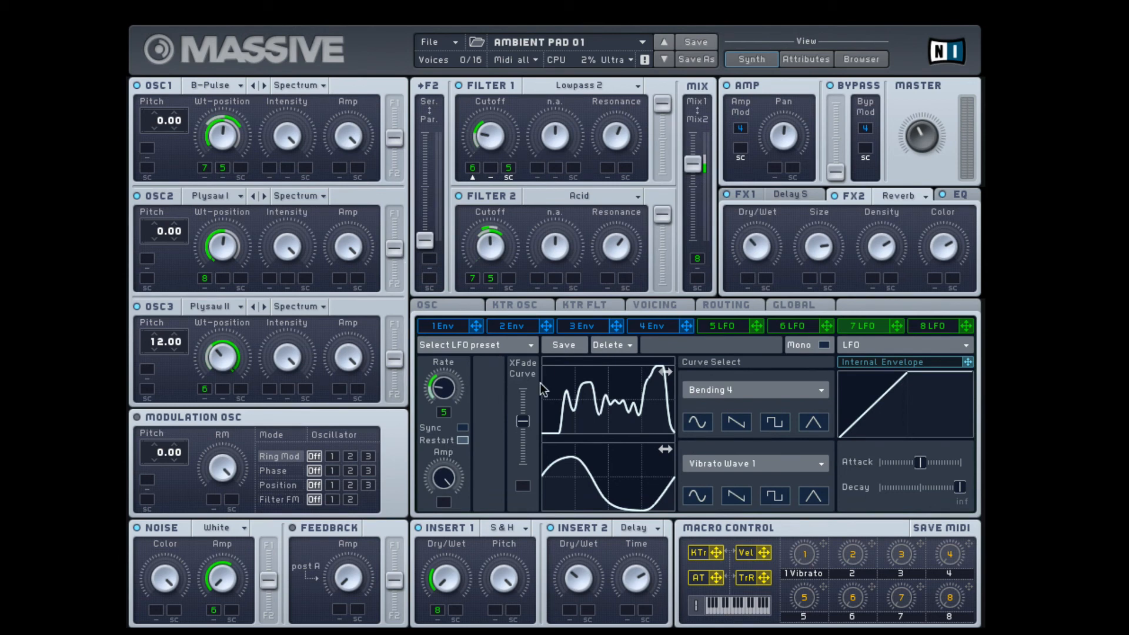
{"action": "left_click", "coordinate": [810, 323]}
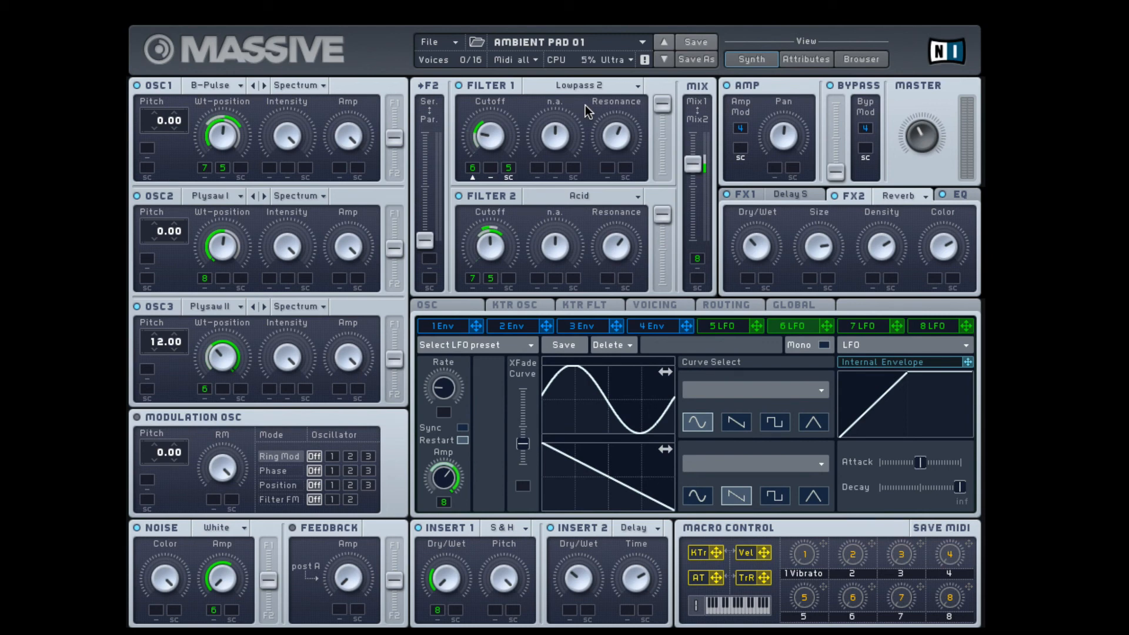
{"action": "left_click", "coordinate": [730, 326]}
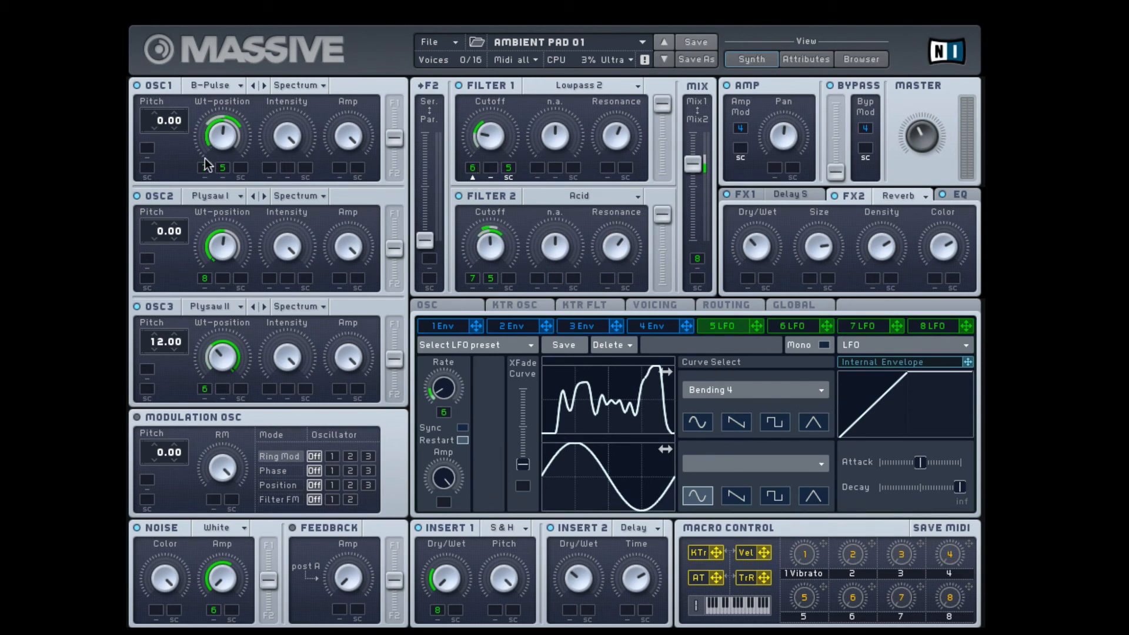
{"action": "left_click_drag", "start_coordinate": [206, 164], "coordinate": [206, 166]}
{"action": "left_click", "coordinate": [786, 327]}
{"action": "left_click", "coordinate": [870, 326]}
{"action": "left_click", "coordinate": [944, 325]}
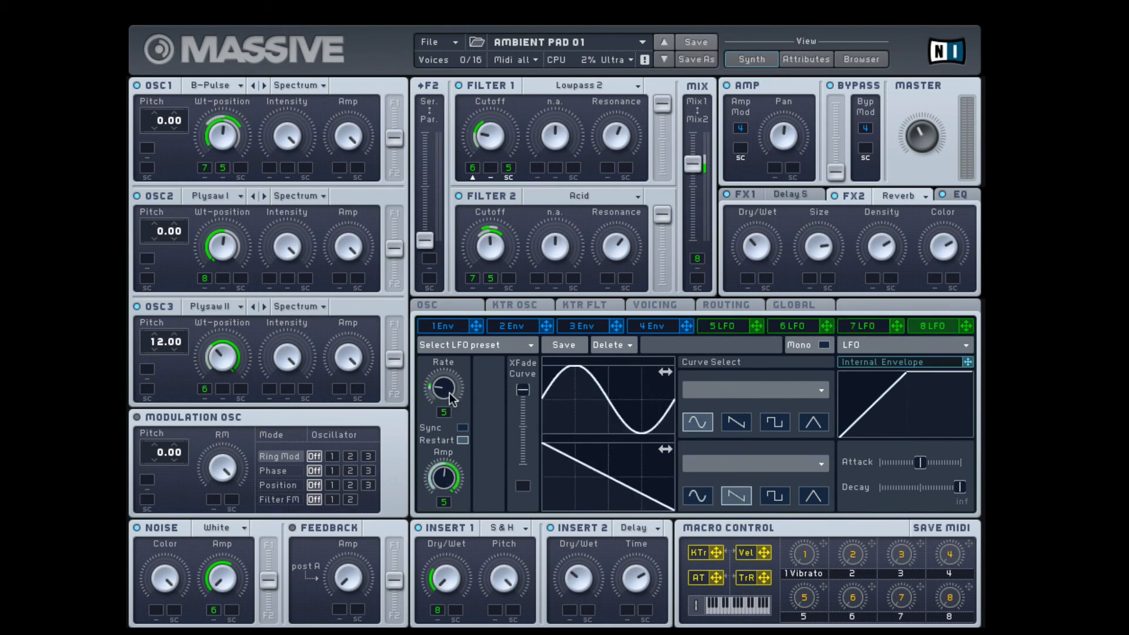
Adjust the rate of LFO 5.
{"action": "left_click", "coordinate": [730, 326]}
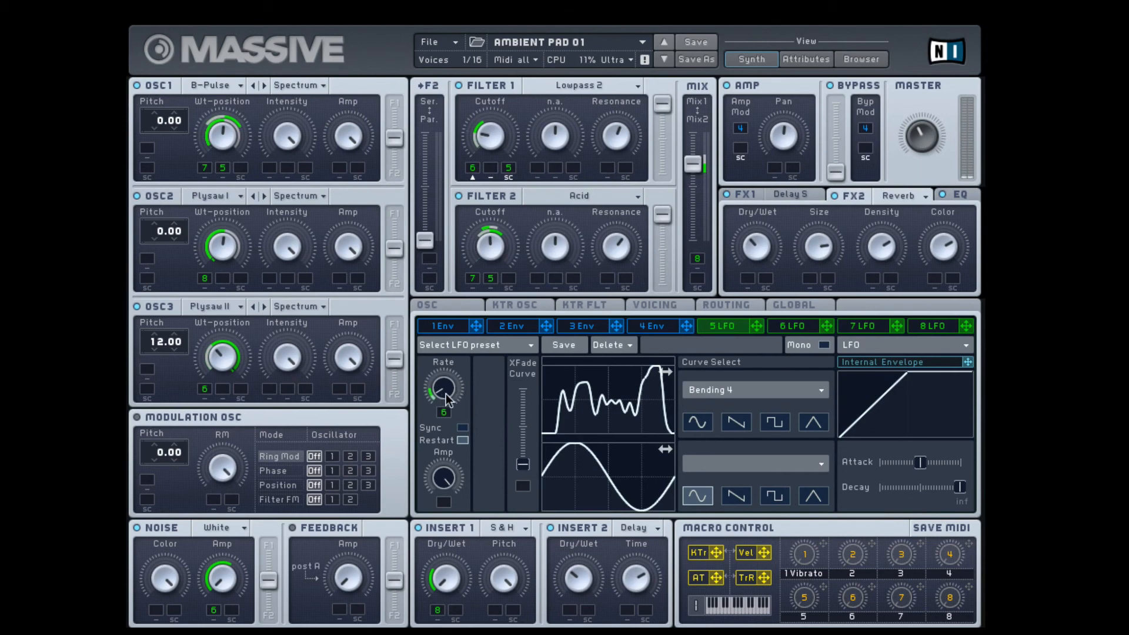
{"action": "left_click_drag", "start_coordinate": [446, 393], "coordinate": [435, 517]}
Examine LFOs 5, 6, 7 and 8, including the modulation assigned to LFO 8's amp.
{"action": "left_click", "coordinate": [854, 328]}
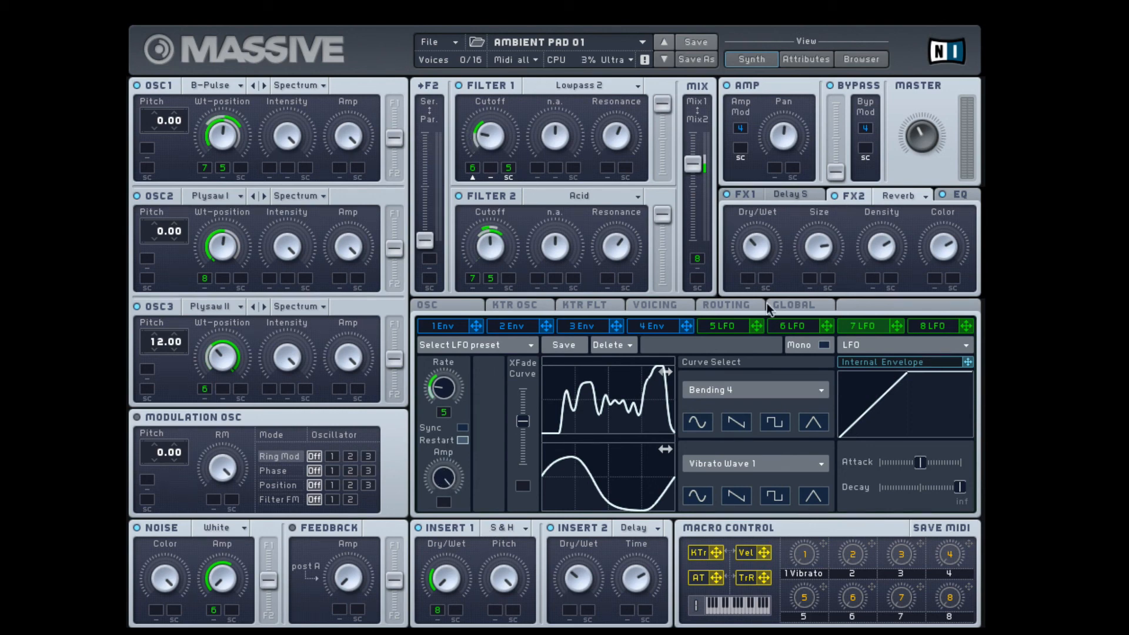
{"action": "left_click", "coordinate": [733, 327]}
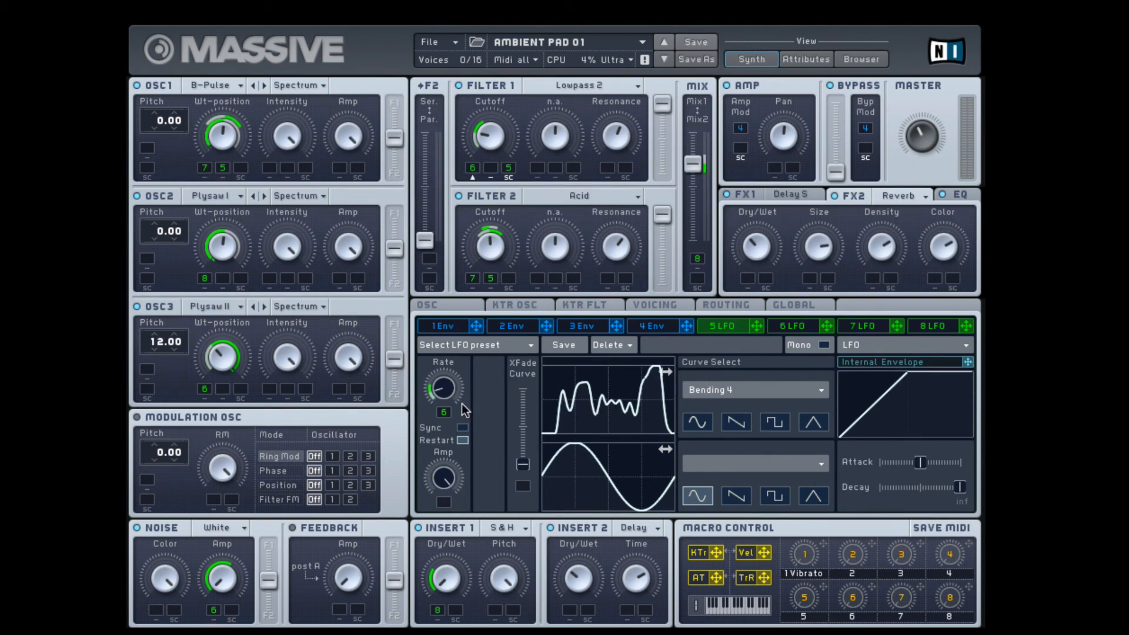
{"action": "left_click", "coordinate": [806, 327]}
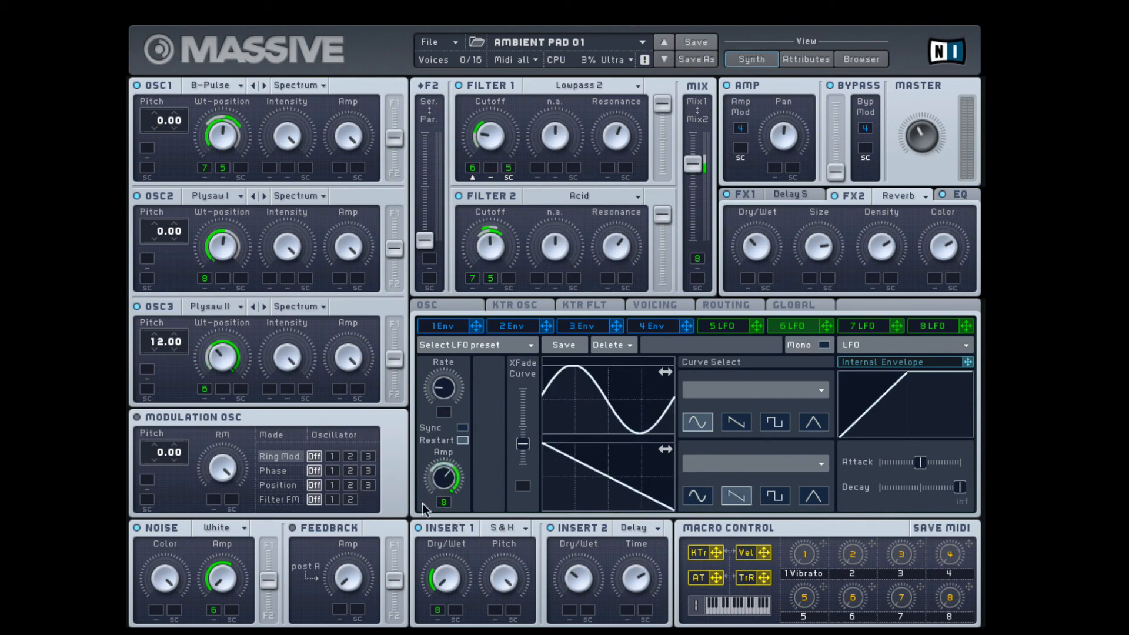
{"action": "left_click", "coordinate": [934, 325]}
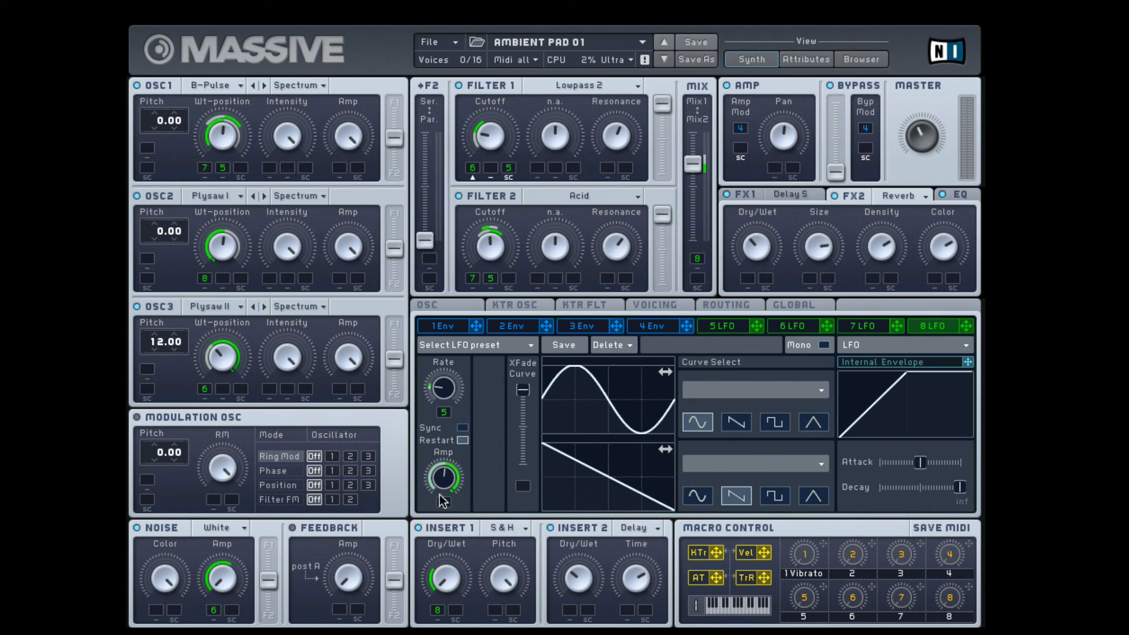
{"action": "left_click_drag", "start_coordinate": [444, 503], "coordinate": [441, 505]}
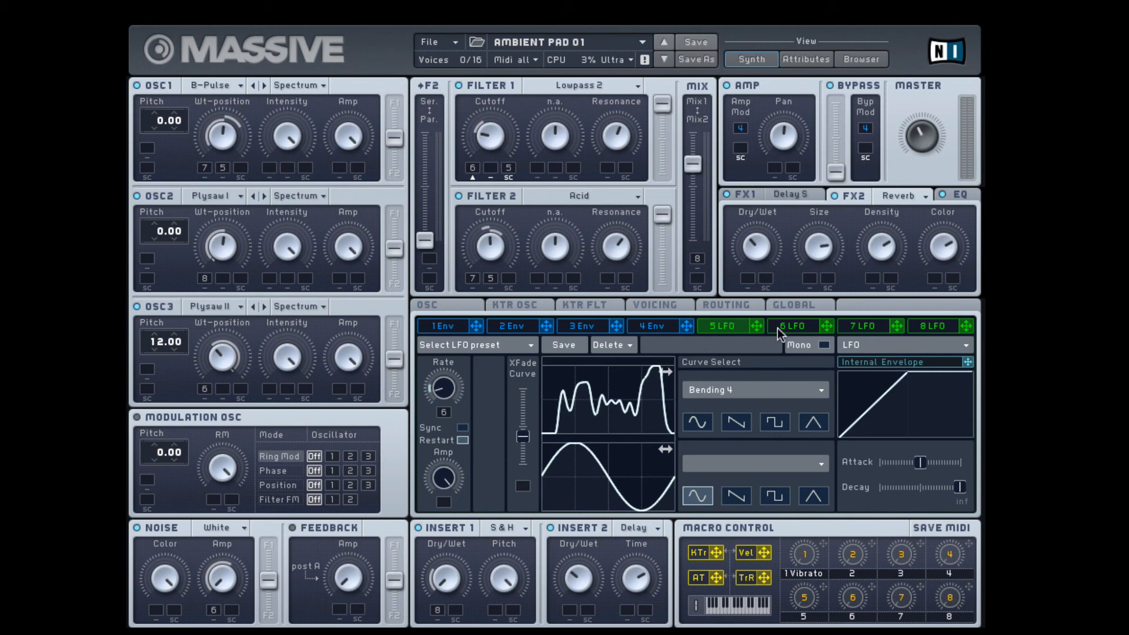
Reactivate the LFO 7 and LFO 5 modulations on OSC1's wavetable position.
{"action": "left_click", "coordinate": [814, 330]}
{"action": "left_click", "coordinate": [723, 329]}
{"action": "left_click", "coordinate": [873, 325]}
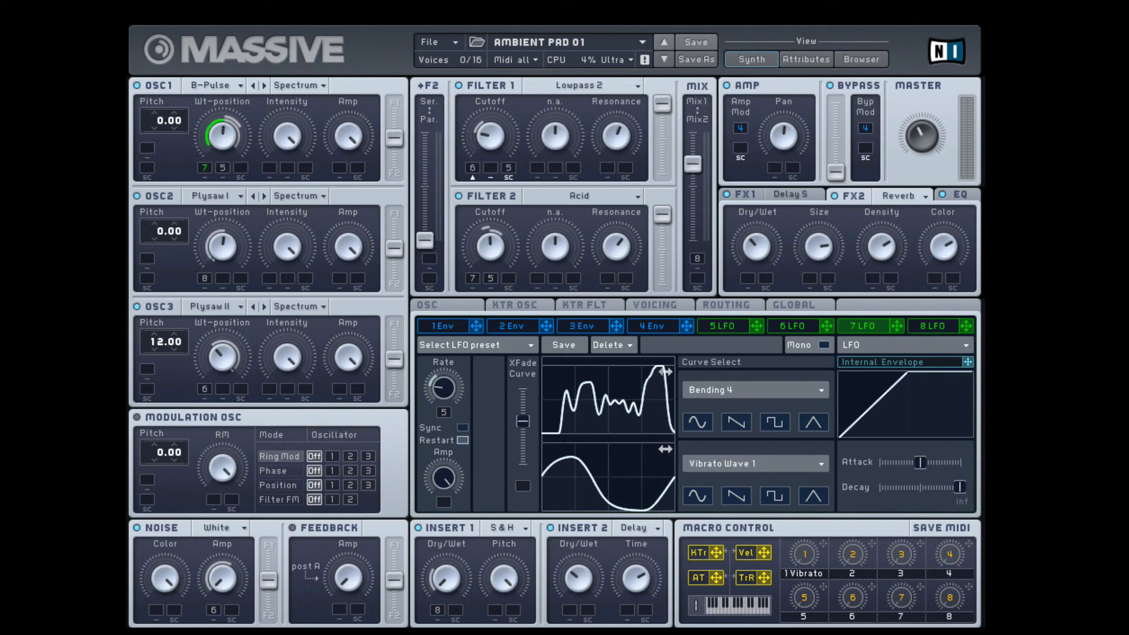
{"action": "left_click", "coordinate": [224, 169]}
Reactivate the LFO 6 modulation on Filter 1's cutoff and the LFO 7 and LFO 5 modulations on Filter 2's cutoff.
{"action": "left_click", "coordinate": [722, 327]}
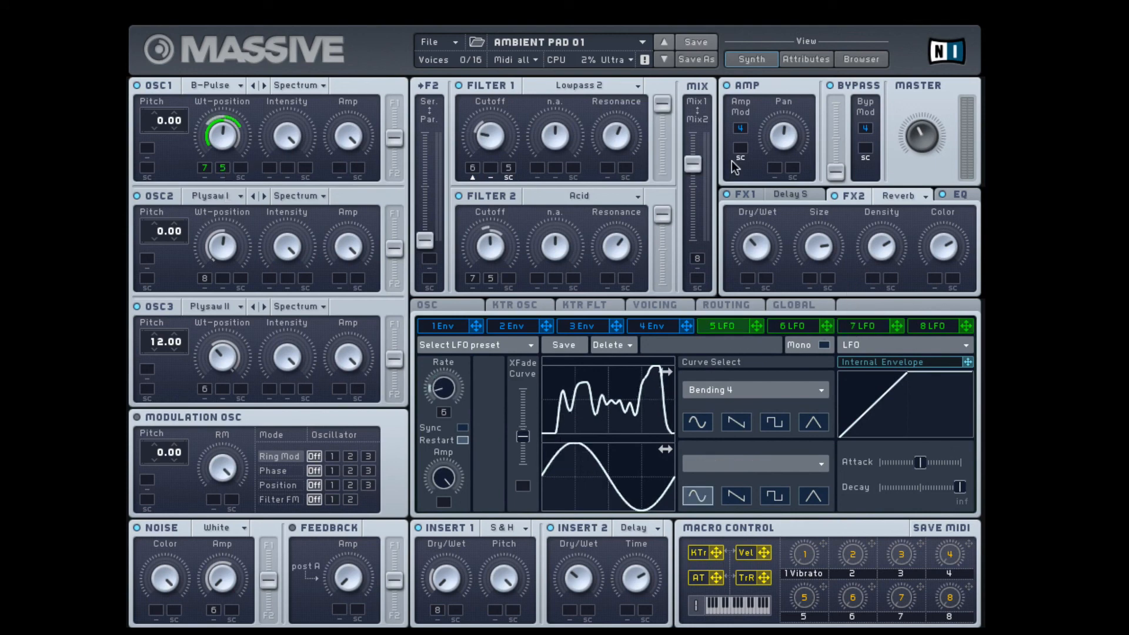
{"action": "left_click", "coordinate": [472, 168]}
{"action": "left_click", "coordinate": [798, 326]}
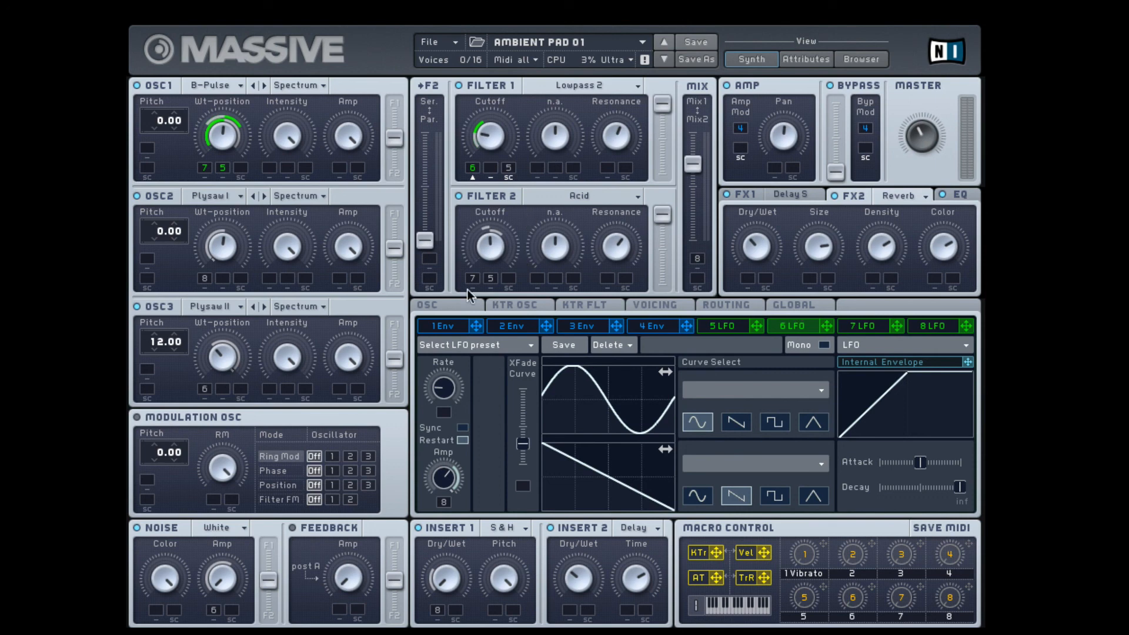
{"action": "left_click_drag", "start_coordinate": [471, 283], "coordinate": [471, 282]}
Adjust the rate of LFO 7 and the LFO 5 modulation assigned to it.
{"action": "left_click", "coordinate": [865, 326]}
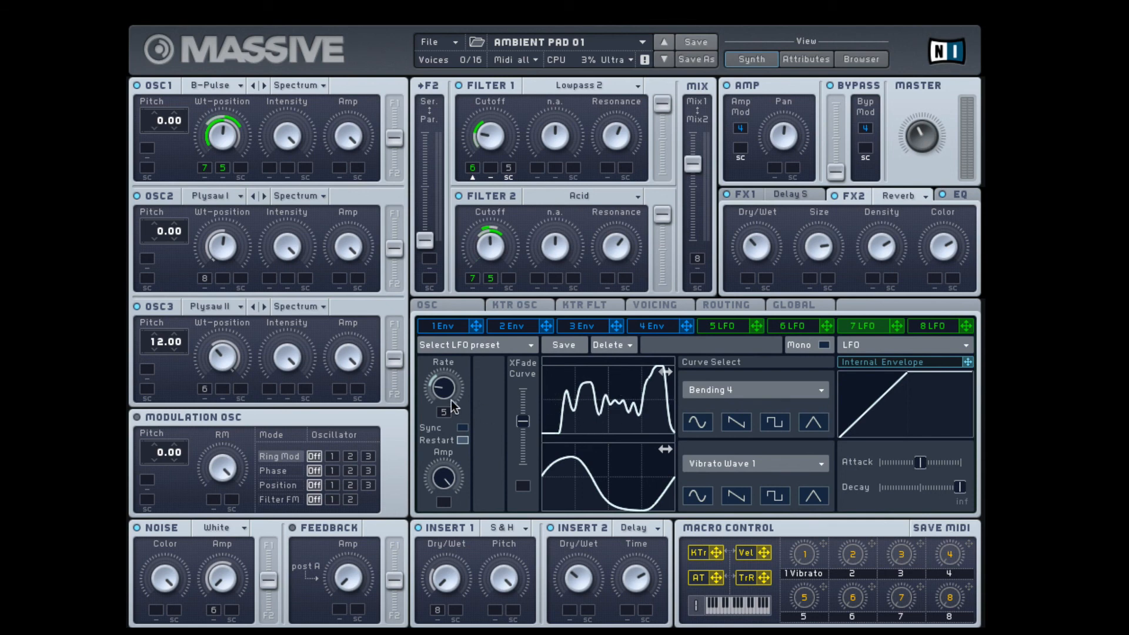
{"action": "left_click_drag", "start_coordinate": [450, 392], "coordinate": [467, 349]}
{"action": "left_click_drag", "start_coordinate": [446, 419], "coordinate": [439, 456]}
Reactivate the LFO 8 modulation on OSC2's wavetable position and Insert 1's dry/wet, and LFO 6 on OSC3's wavetable position and the noise amp.
{"action": "left_click", "coordinate": [223, 200]}
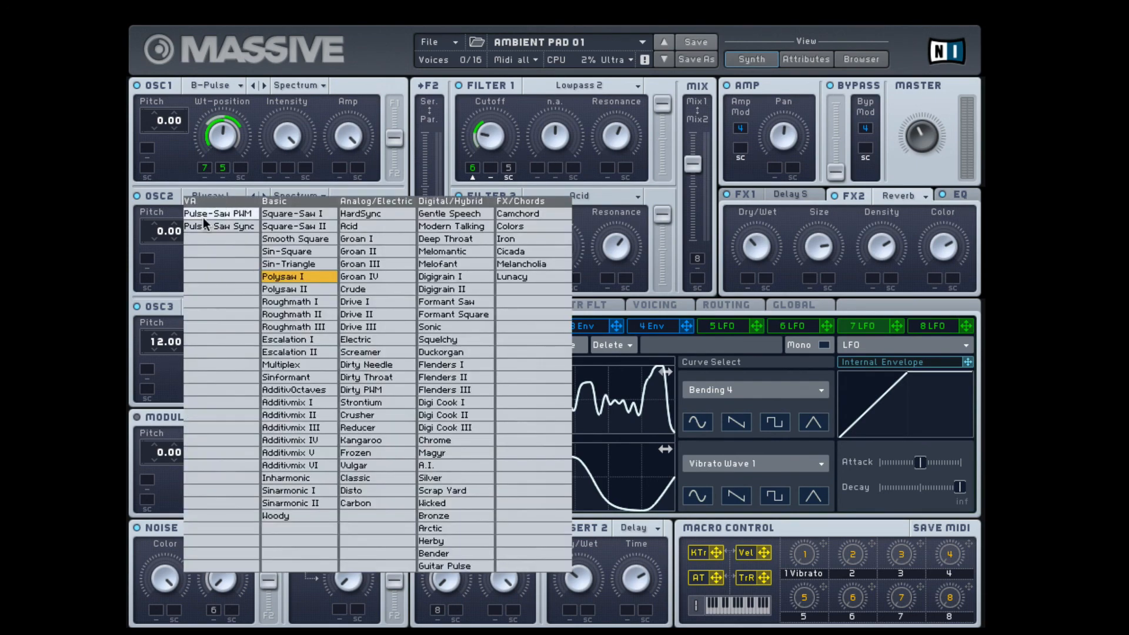
{"action": "left_click", "coordinate": [169, 263]}
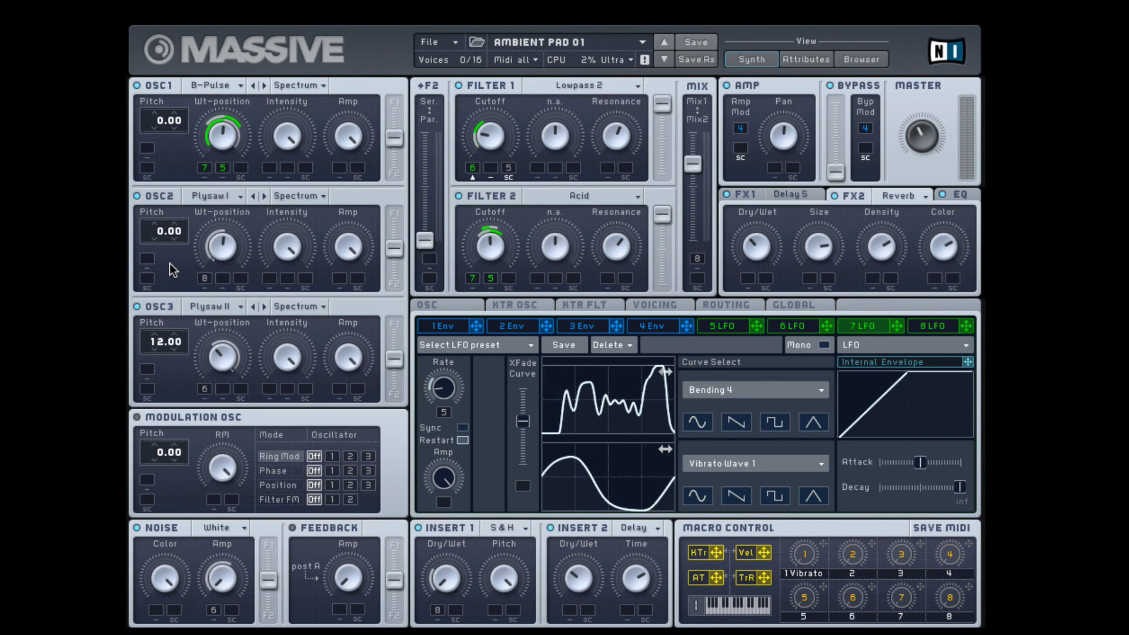
{"action": "left_click", "coordinate": [205, 283]}
{"action": "left_click", "coordinate": [203, 390]}
{"action": "left_click", "coordinate": [212, 612]}
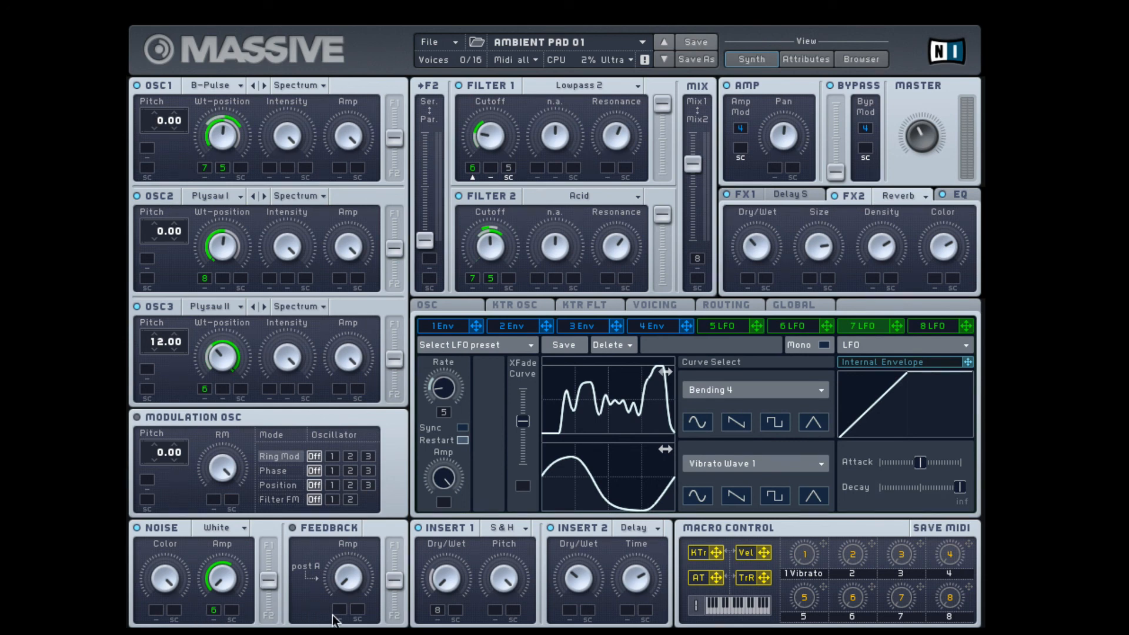
{"action": "left_click", "coordinate": [438, 611]}
Reactivate the LFO 6 modulation on LFO 5's rate and the LFO 8 modulation on LFO 6's amp.
{"action": "left_click", "coordinate": [722, 328]}
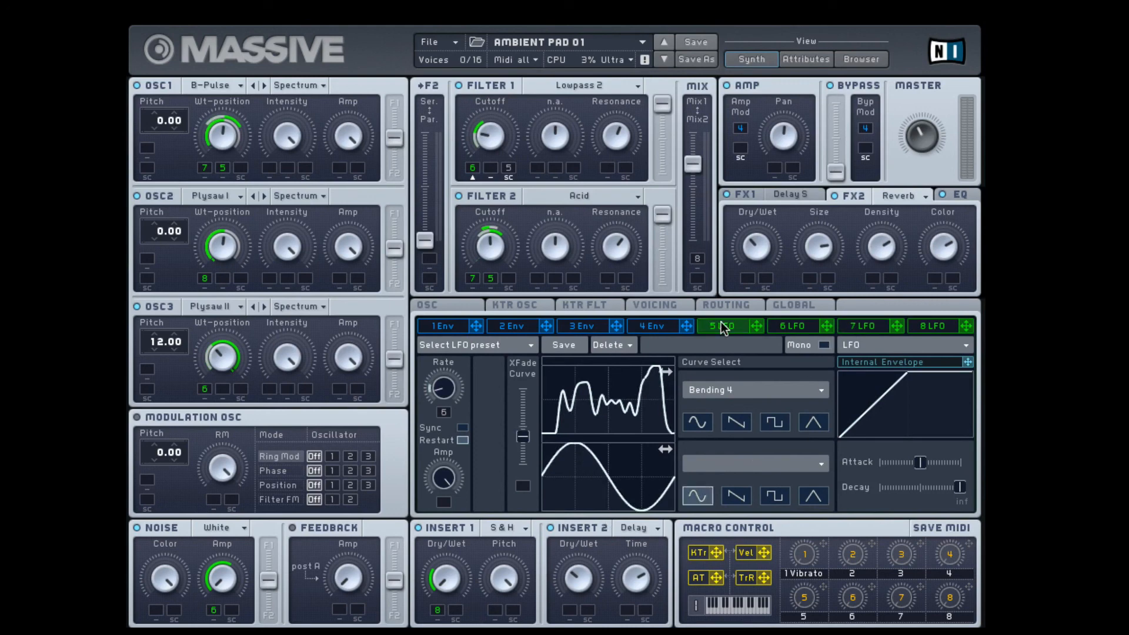
{"action": "left_click_drag", "start_coordinate": [444, 413], "coordinate": [444, 416]}
{"action": "left_click", "coordinate": [802, 326]}
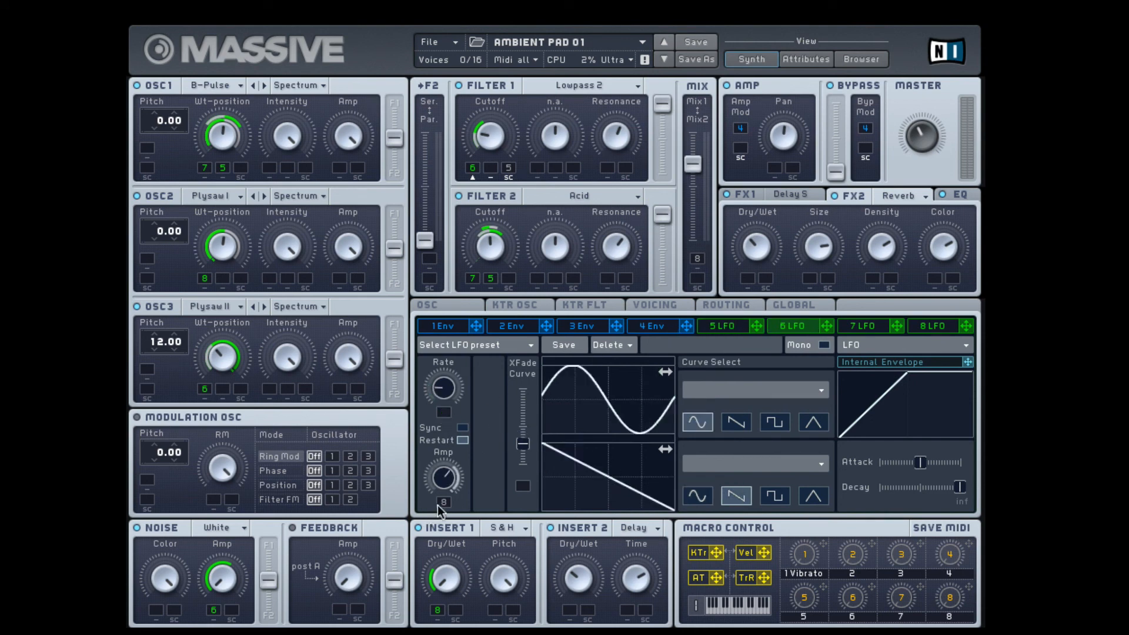
{"action": "left_click_drag", "start_coordinate": [444, 503], "coordinate": [534, 472]}
Reactivate the LFO 5 modulation on LFO 7's rate and on both the amp and rate of LFO 8.
{"action": "left_click", "coordinate": [859, 327]}
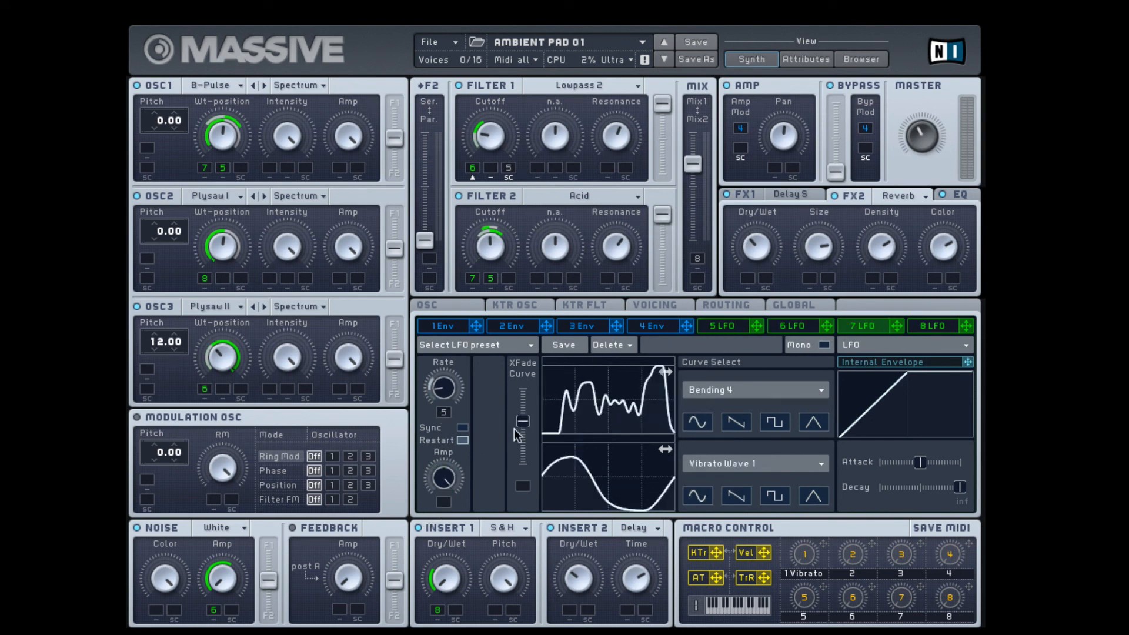
{"action": "left_click", "coordinate": [446, 413]}
{"action": "left_click", "coordinate": [926, 330]}
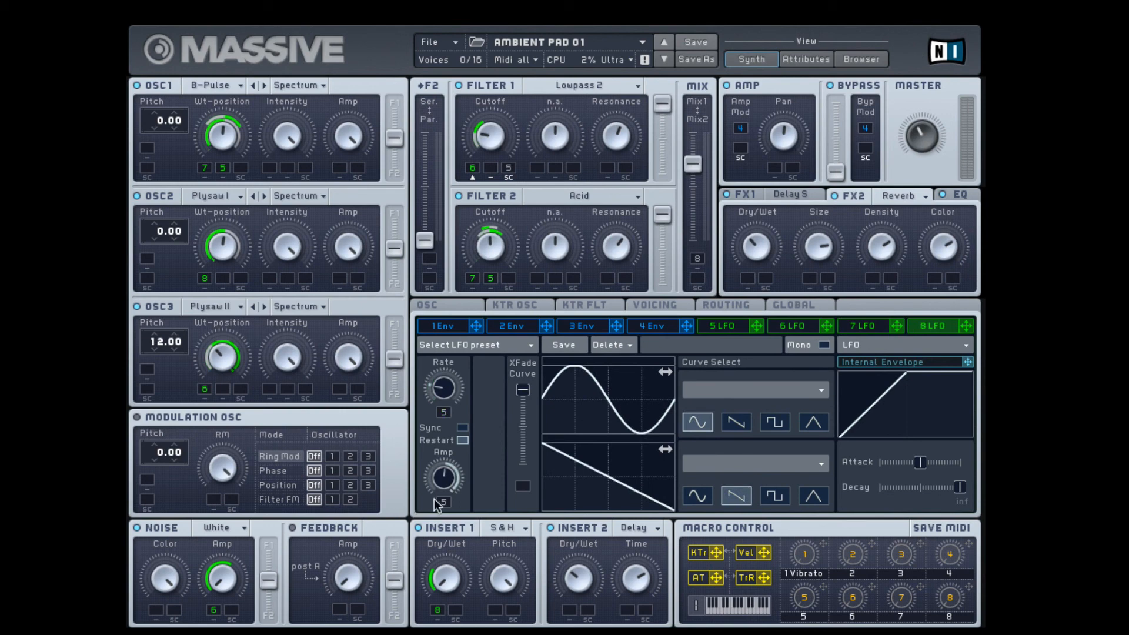
{"action": "left_click", "coordinate": [440, 502]}
{"action": "left_click_drag", "start_coordinate": [444, 412], "coordinate": [444, 411]}
Raise the rates of LFO 5 and LFO 7.
{"action": "left_click", "coordinate": [804, 329]}
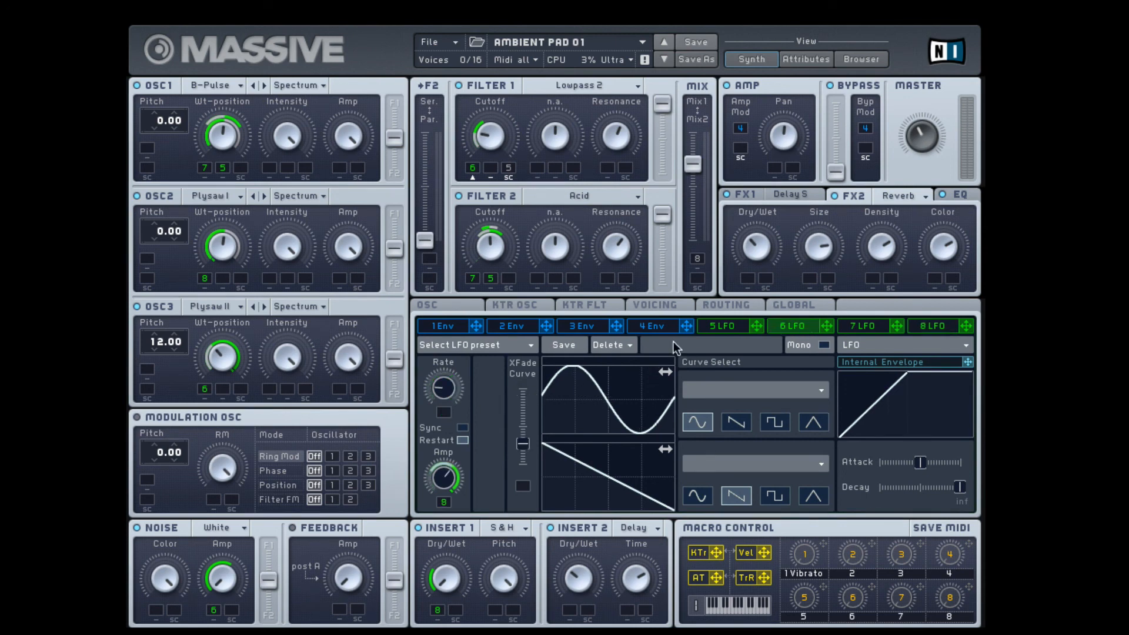
{"action": "left_click", "coordinate": [719, 326]}
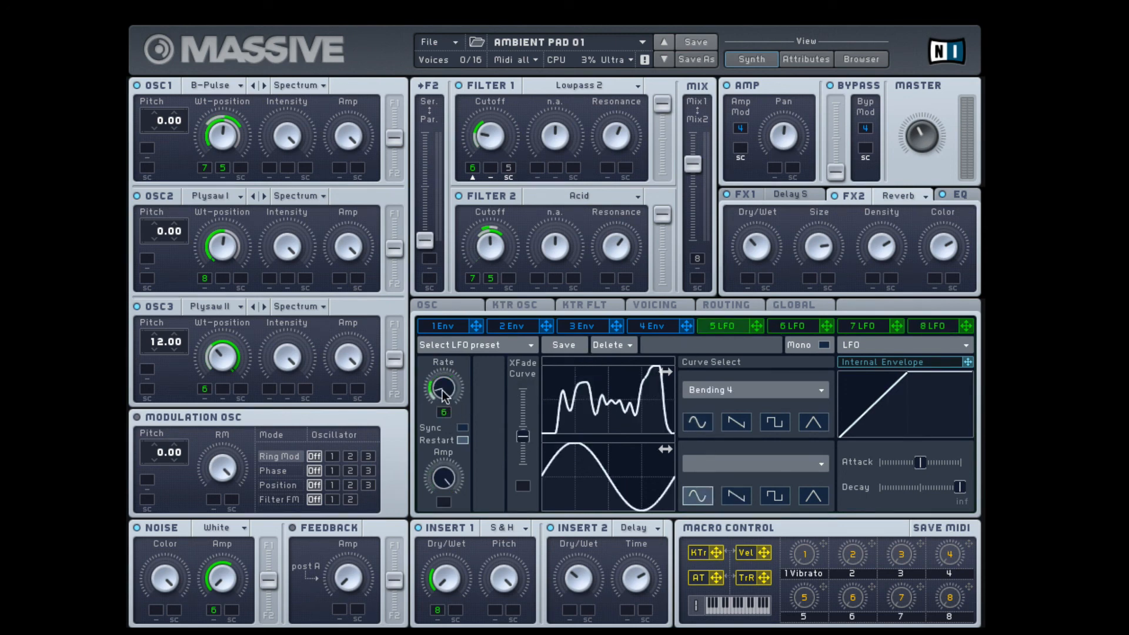
{"action": "left_click_drag", "start_coordinate": [443, 395], "coordinate": [446, 262]}
{"action": "left_click", "coordinate": [861, 325]}
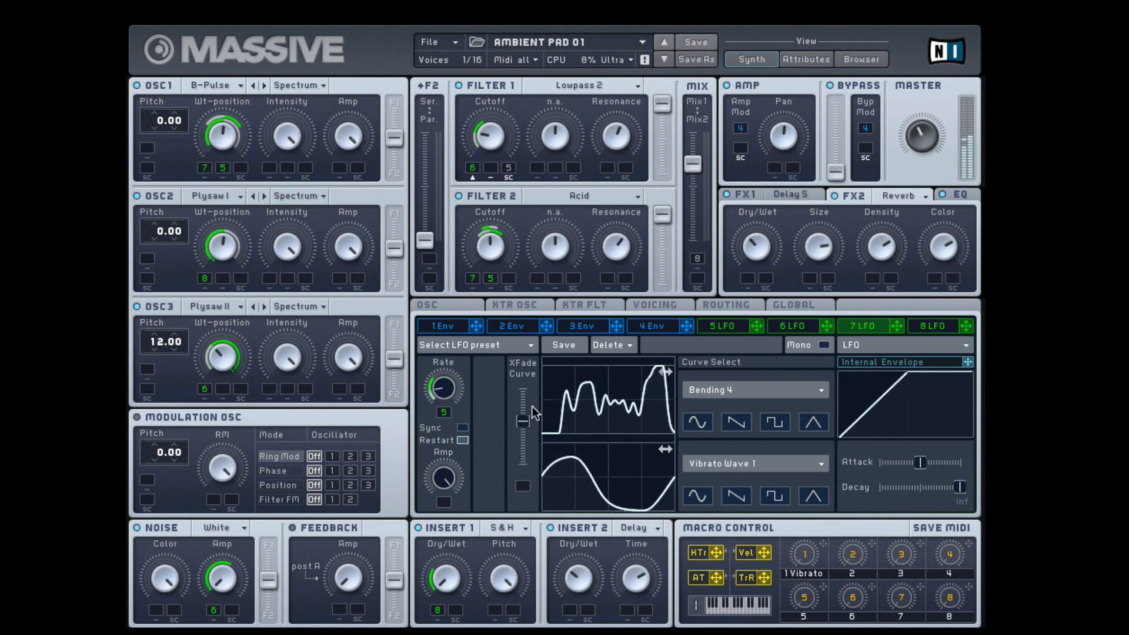
{"action": "left_click_drag", "start_coordinate": [453, 407], "coordinate": [451, 326]}
Assign LFO 5 as a modulator of LFO 6's rate.
{"action": "left_click", "coordinate": [929, 325]}
{"action": "left_click", "coordinate": [793, 328]}
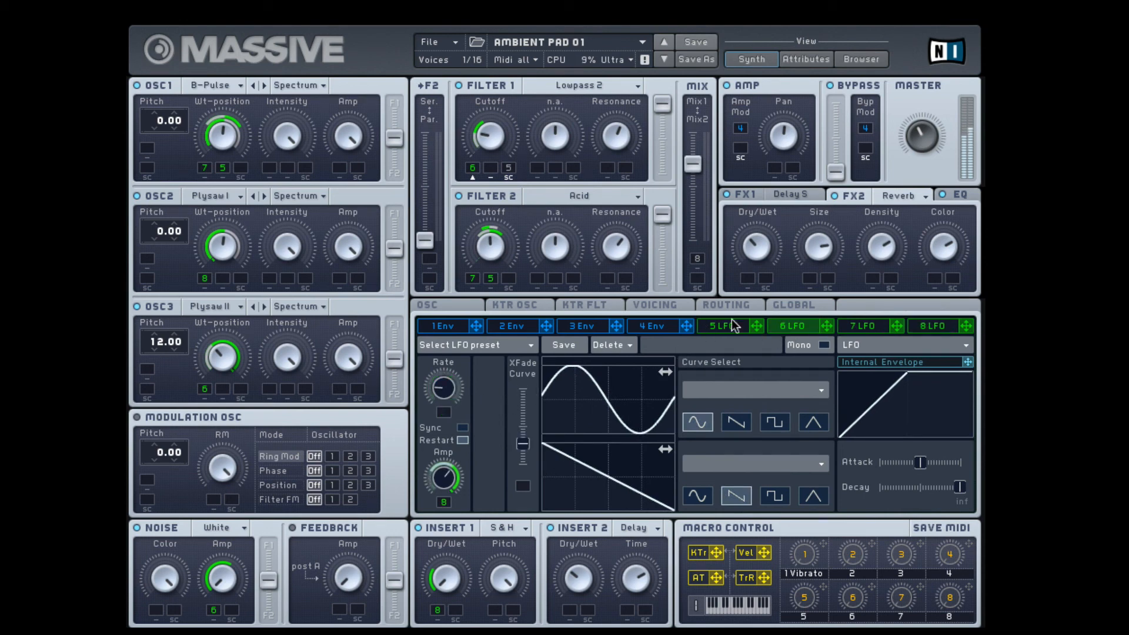
{"action": "left_click_drag", "start_coordinate": [732, 330], "coordinate": [443, 412]}
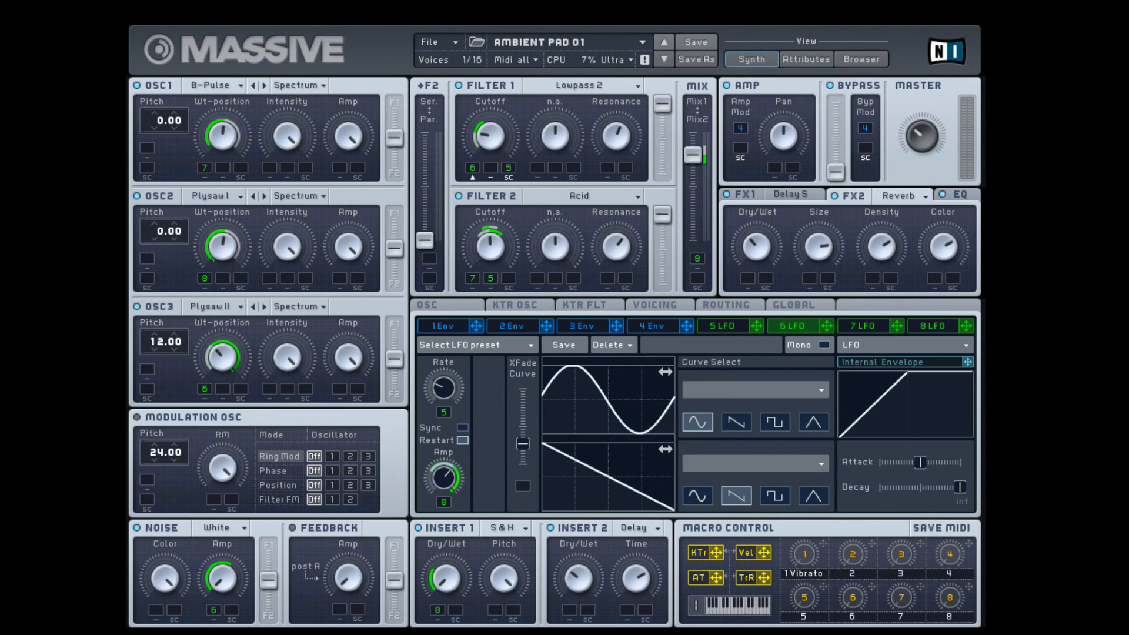
Review the oscillator settings, including the vibrato's rate and depth modulation, and the LFO assignments on the oscillators and filters.
{"action": "left_click", "coordinate": [475, 299]}
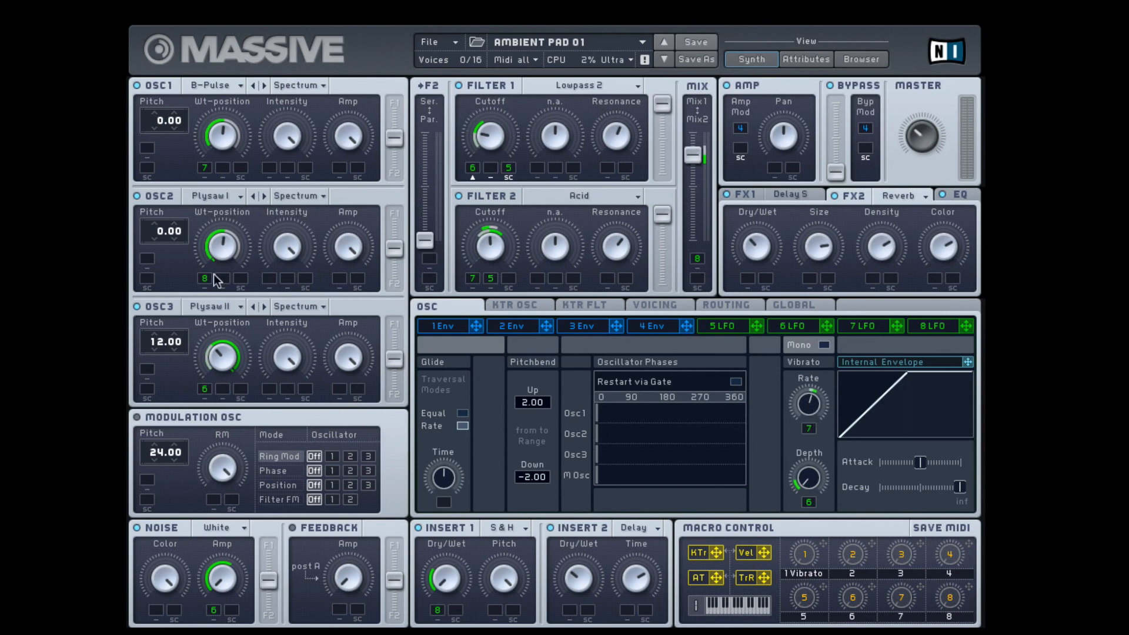
{"action": "left_click", "coordinate": [204, 387]}
{"action": "left_click_drag", "start_coordinate": [898, 327], "coordinate": [553, 192]}
{"action": "left_click_drag", "start_coordinate": [494, 167], "coordinate": [491, 168]}
{"action": "left_click_drag", "start_coordinate": [640, 157], "coordinate": [608, 167]}
{"action": "left_click_drag", "start_coordinate": [550, 25], "coordinate": [570, 18]}
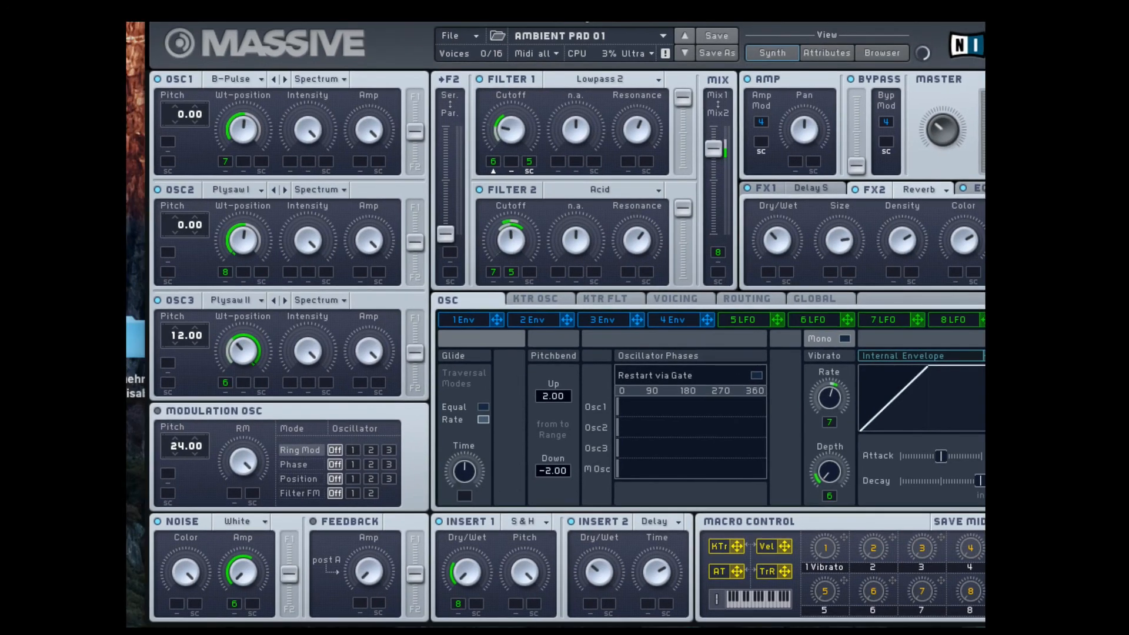